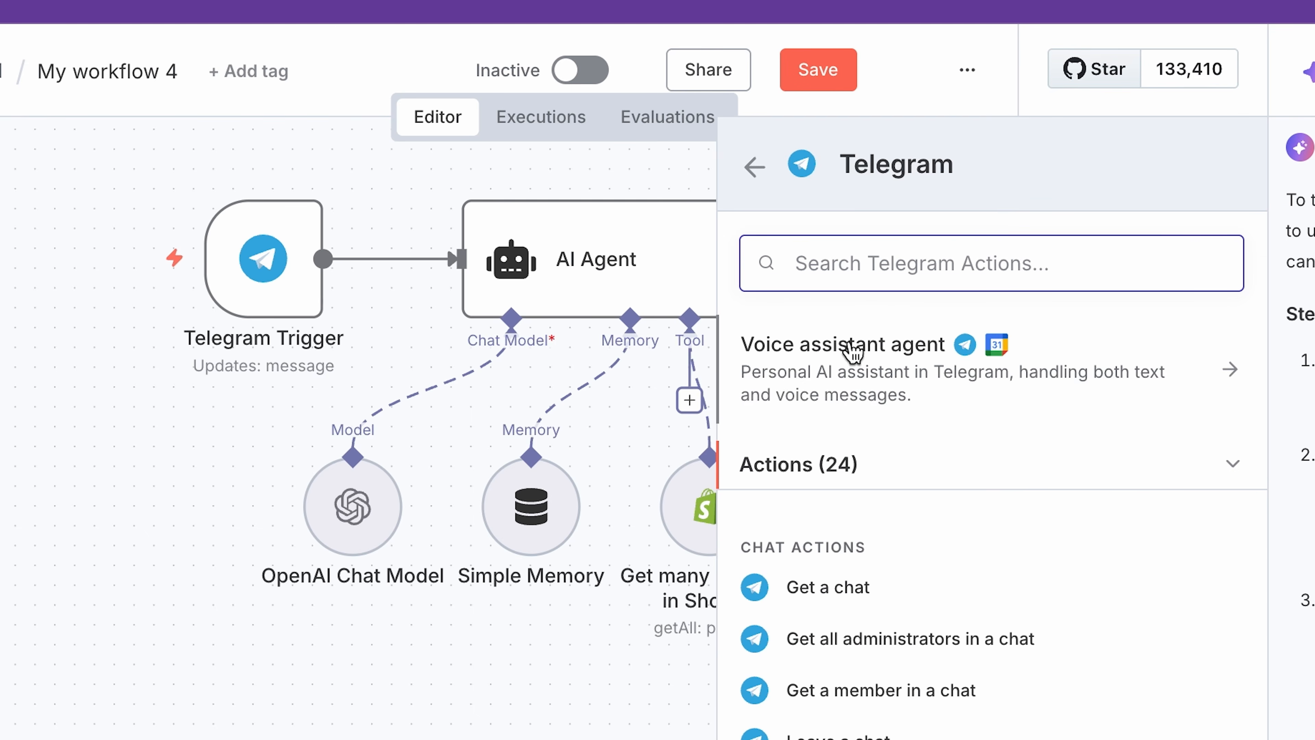
scroll(934, 723, down, 5)
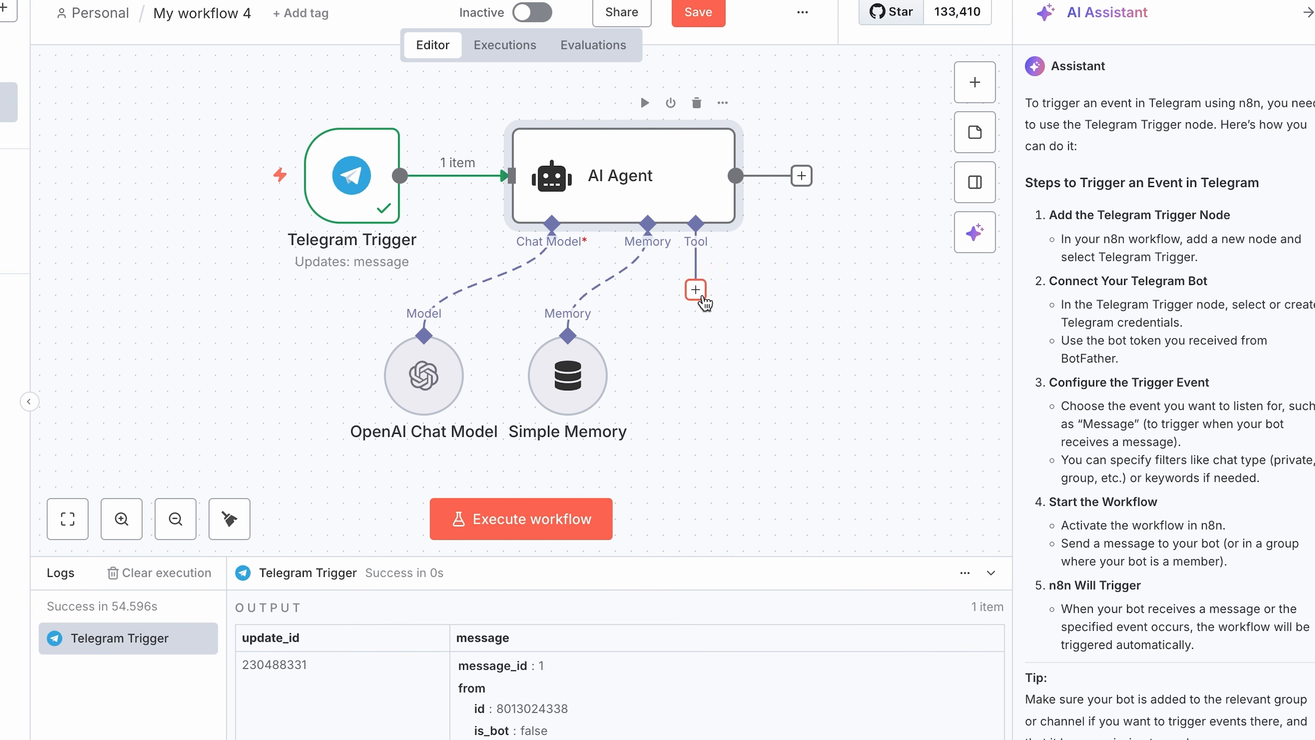
Find the Shopify Tool with the search term "sh" and attach it to the AI Agent as a tool.
click(696, 290)
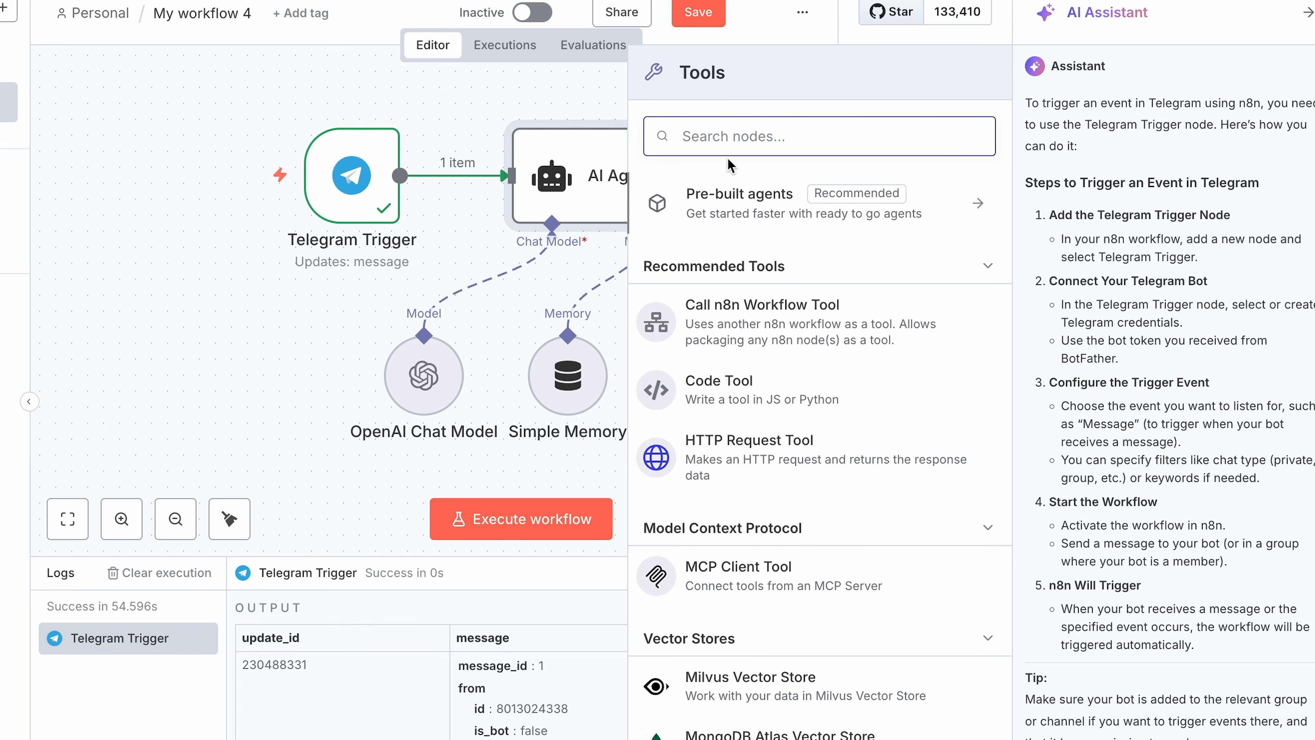
text(sh)
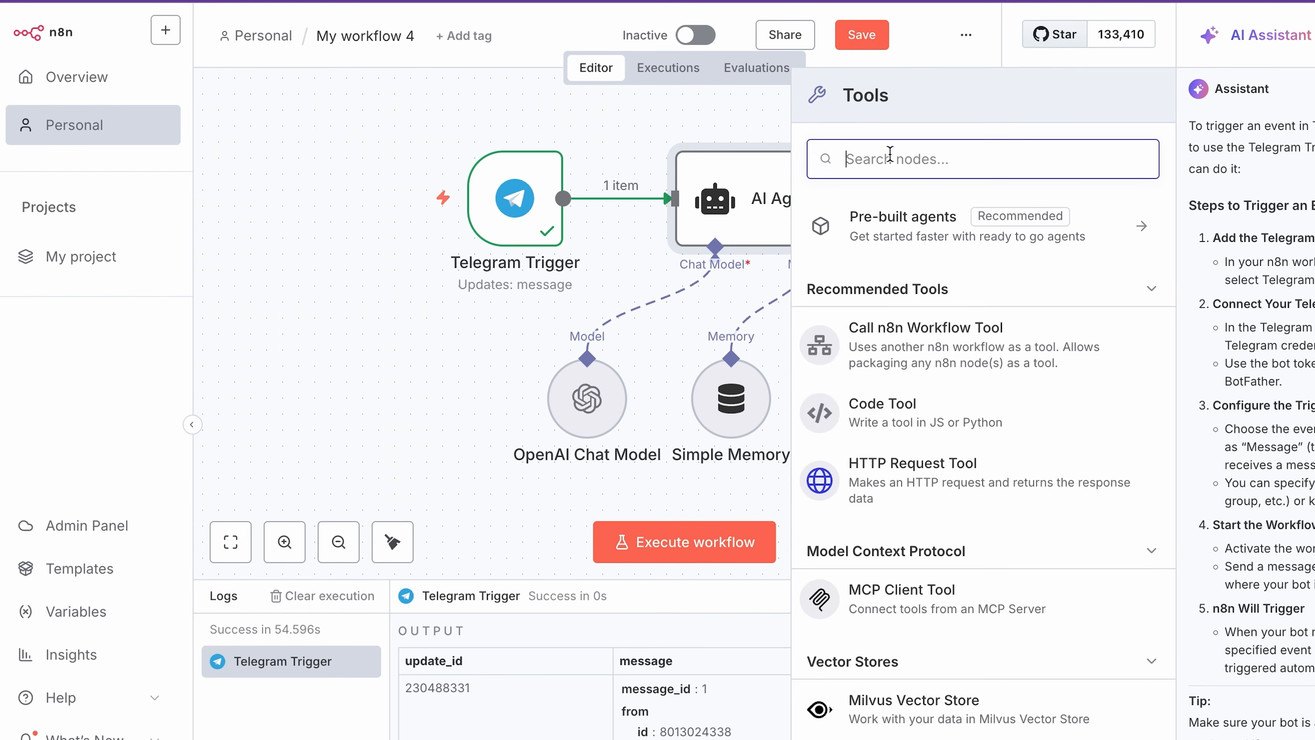
text(sh)
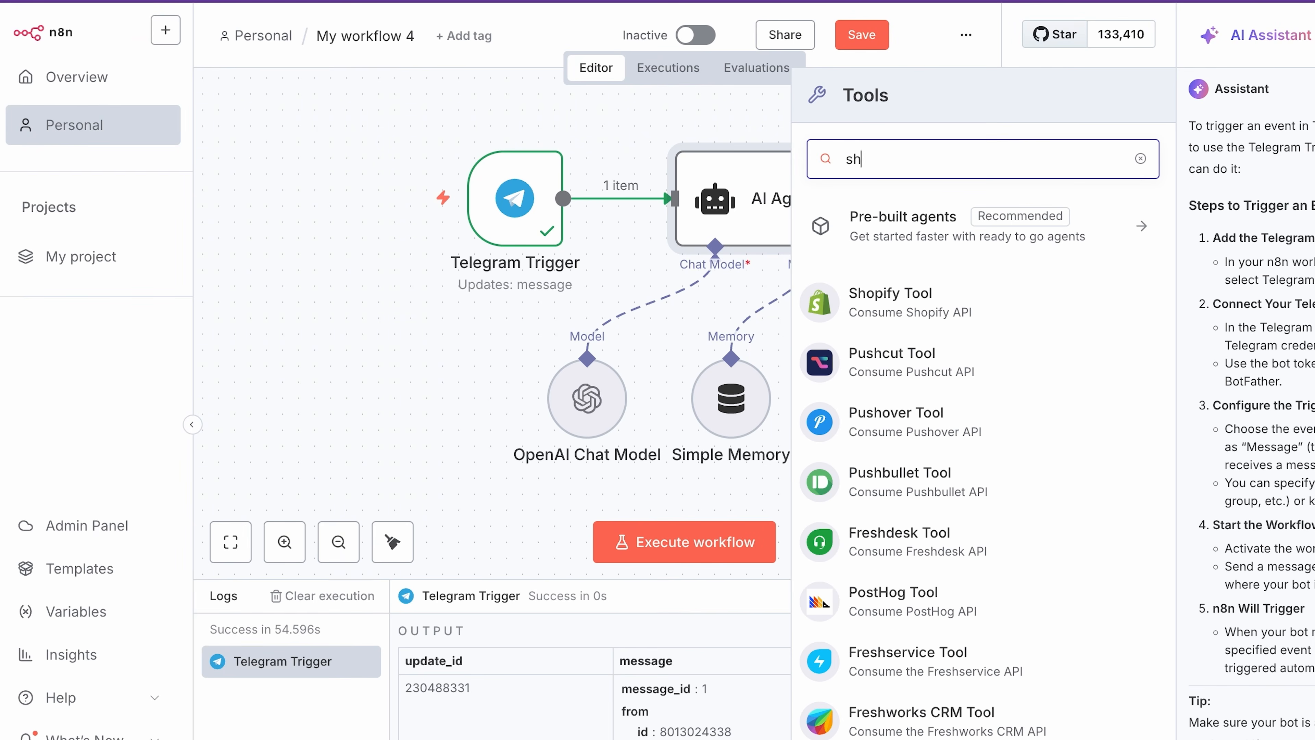
click(912, 306)
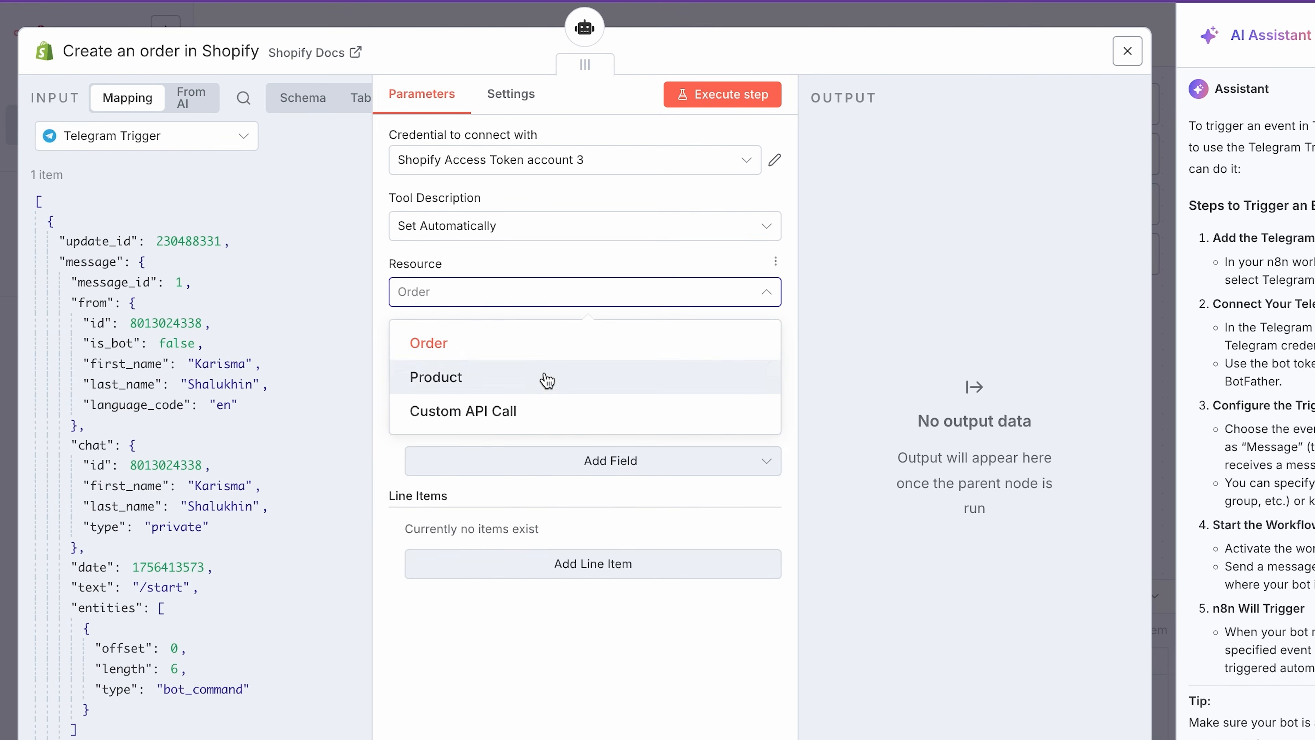
Set the Shopify tool to the Product resource with the Get Many operation.
click(547, 381)
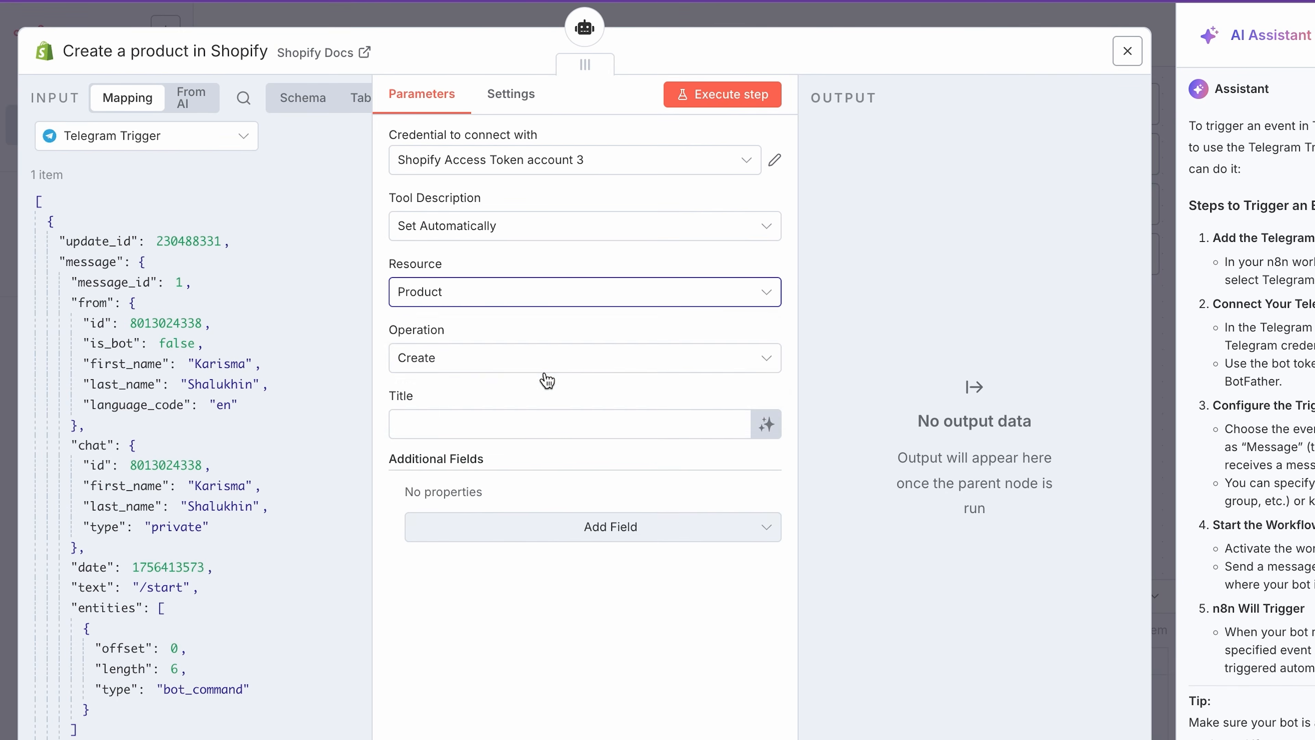
click(529, 359)
click(607, 583)
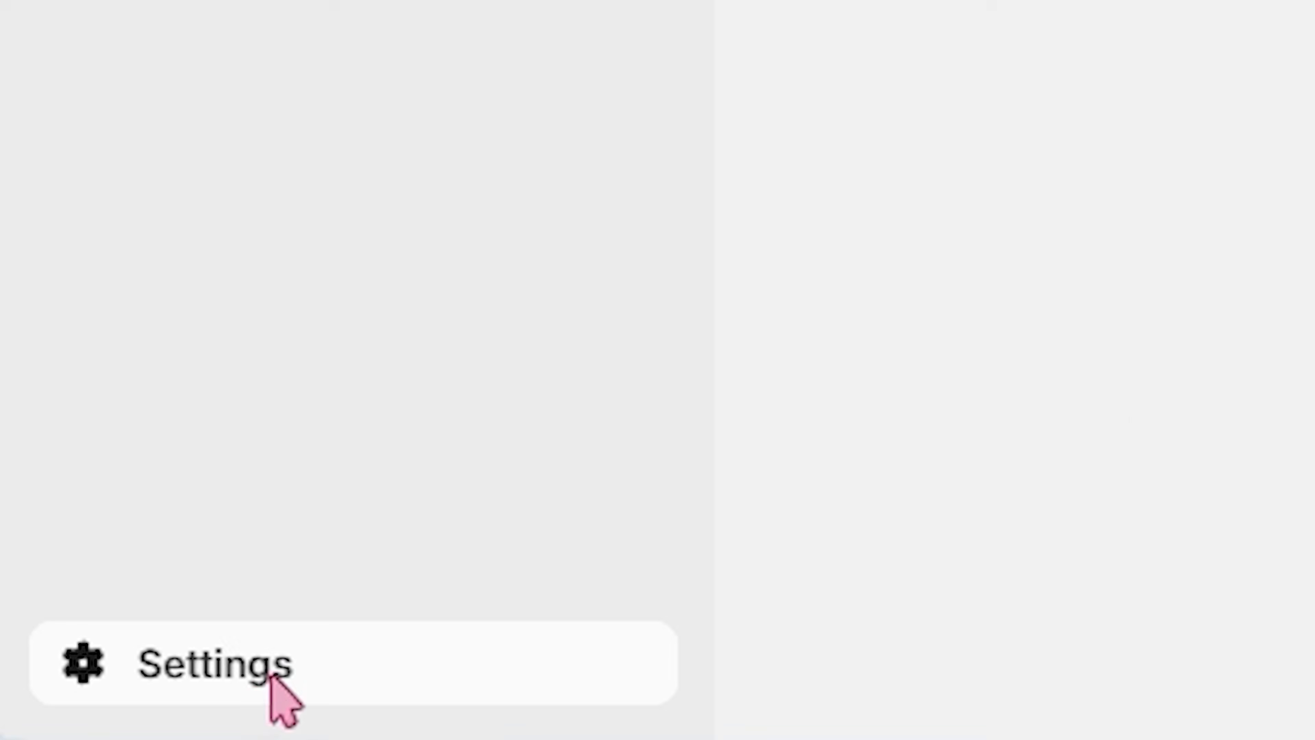
In the Shopify admin's app development settings, create a legacy custom app named "Products".
click(76, 724)
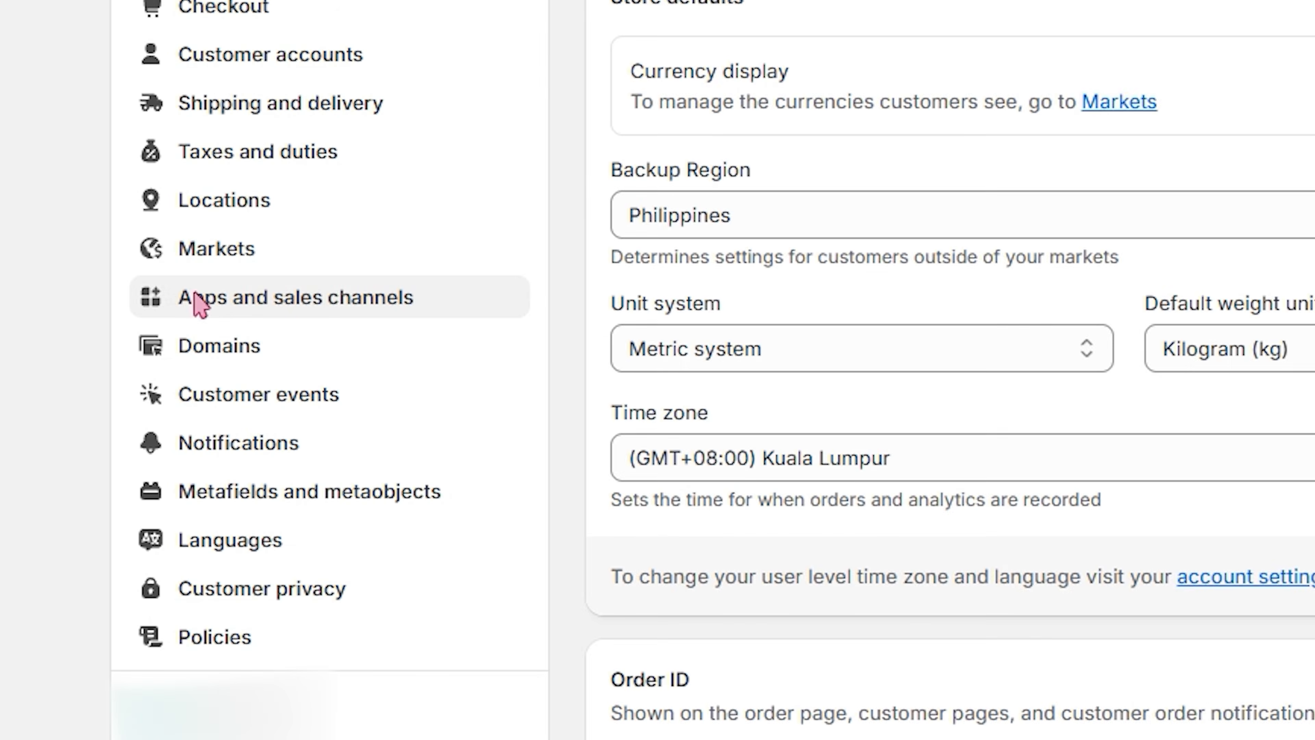
click(265, 476)
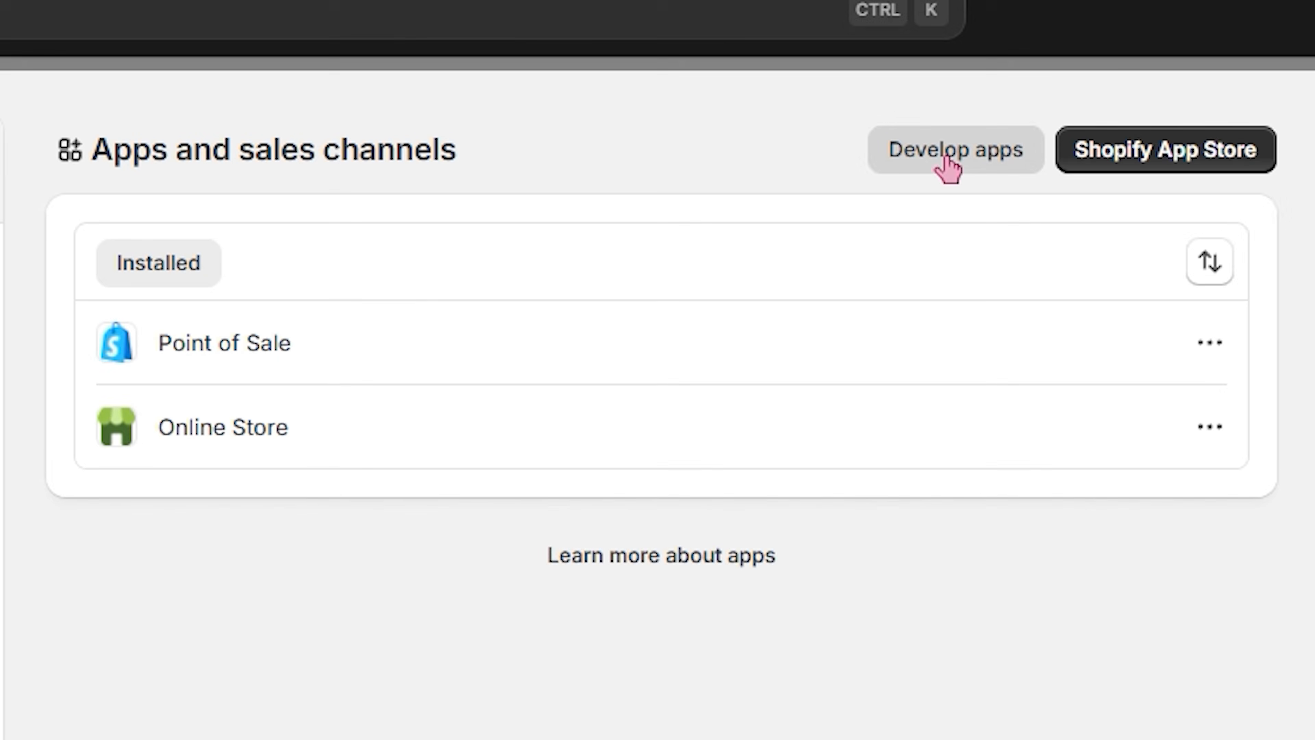
click(944, 164)
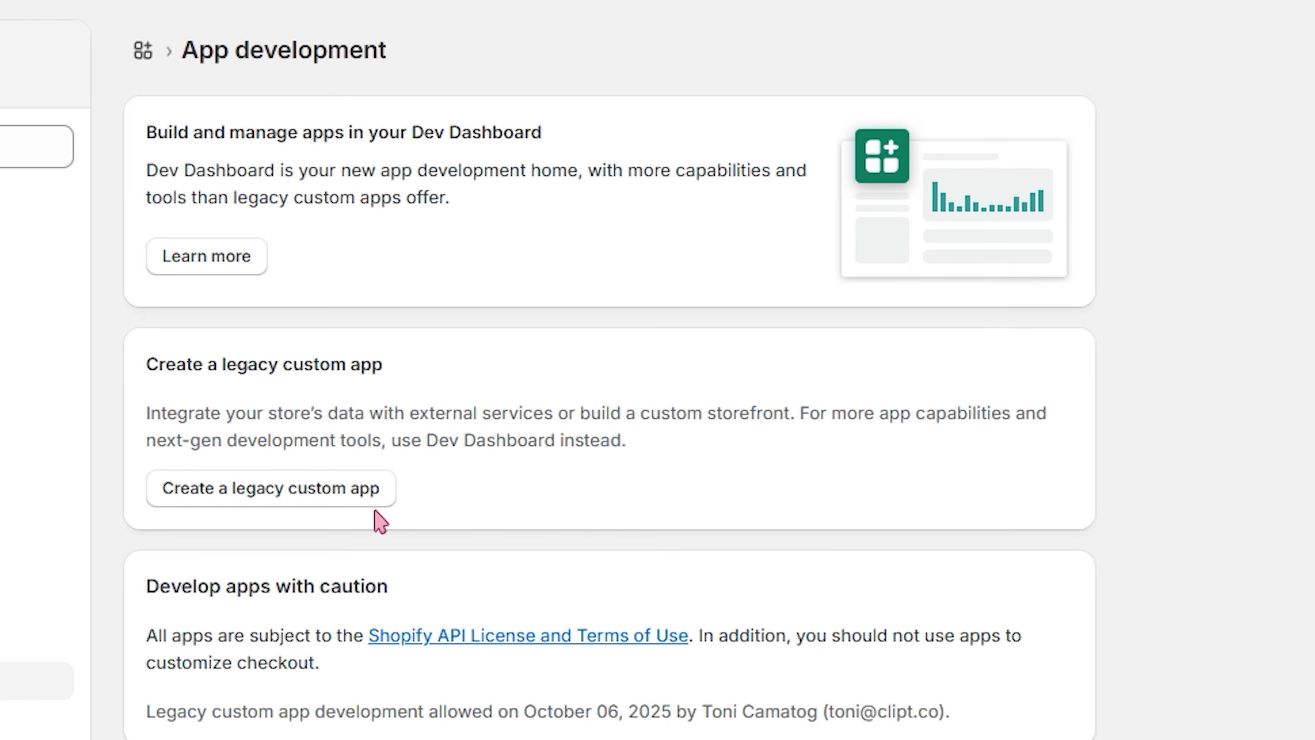
click(374, 499)
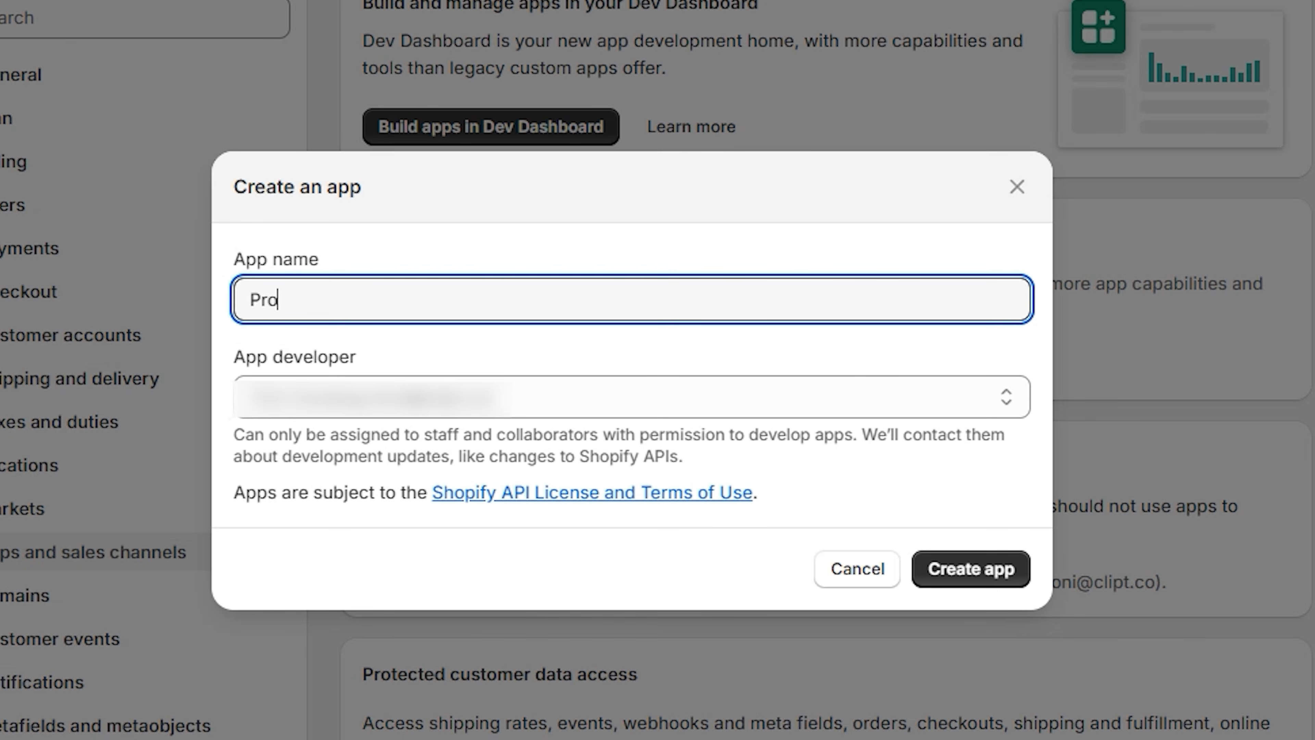
click(948, 575)
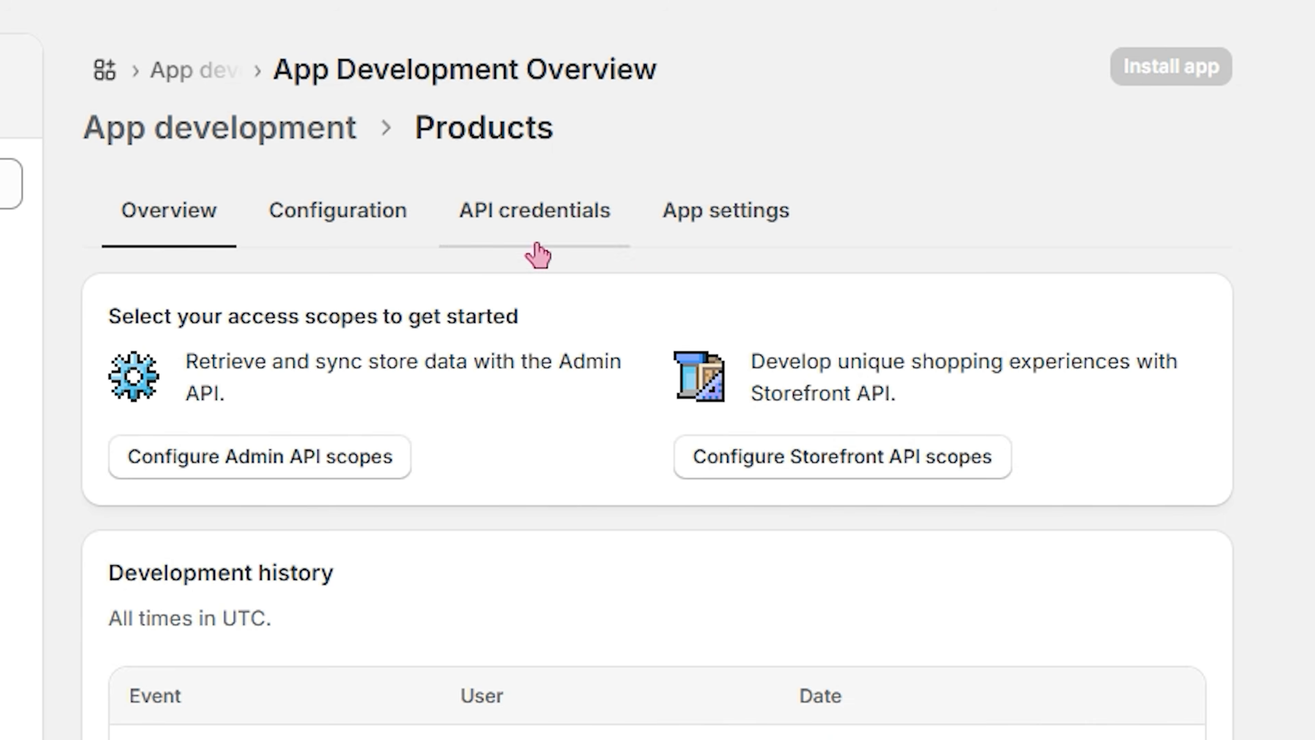
Configure the app's Admin API integration with the write_products and read_products access scopes.
click(396, 236)
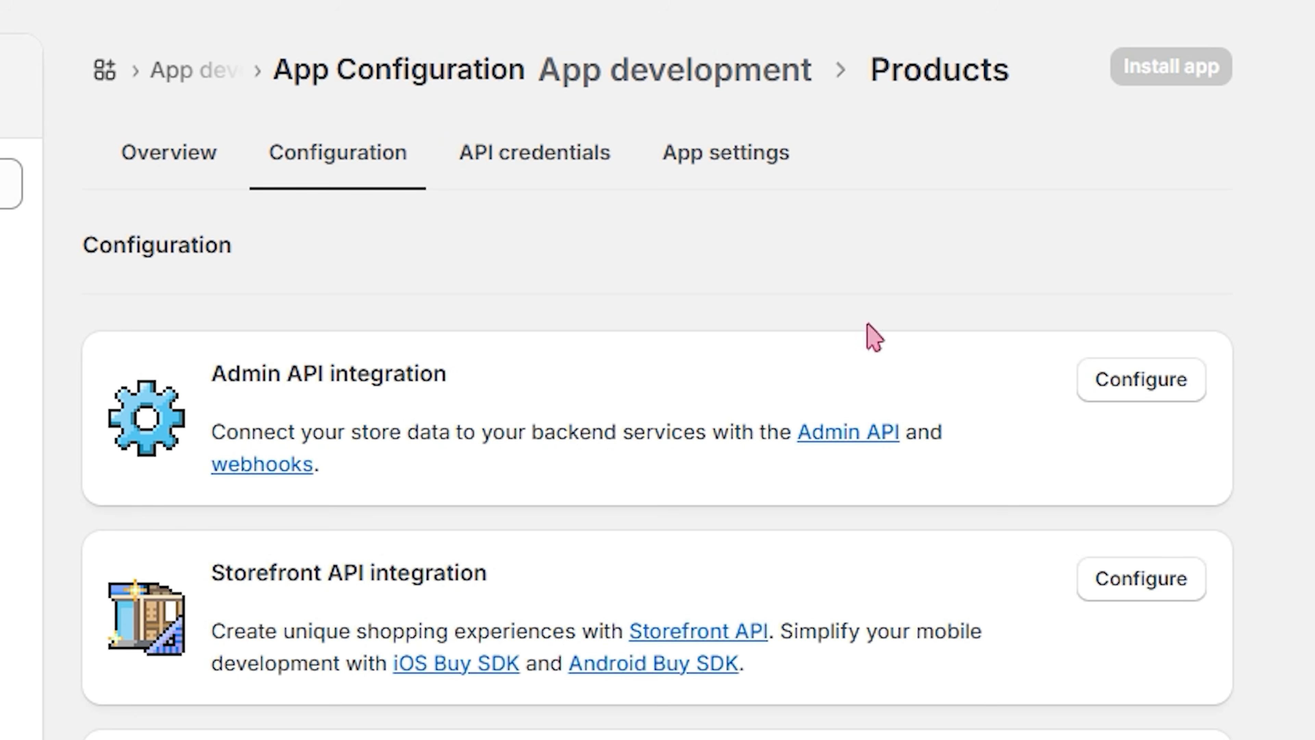
click(1166, 382)
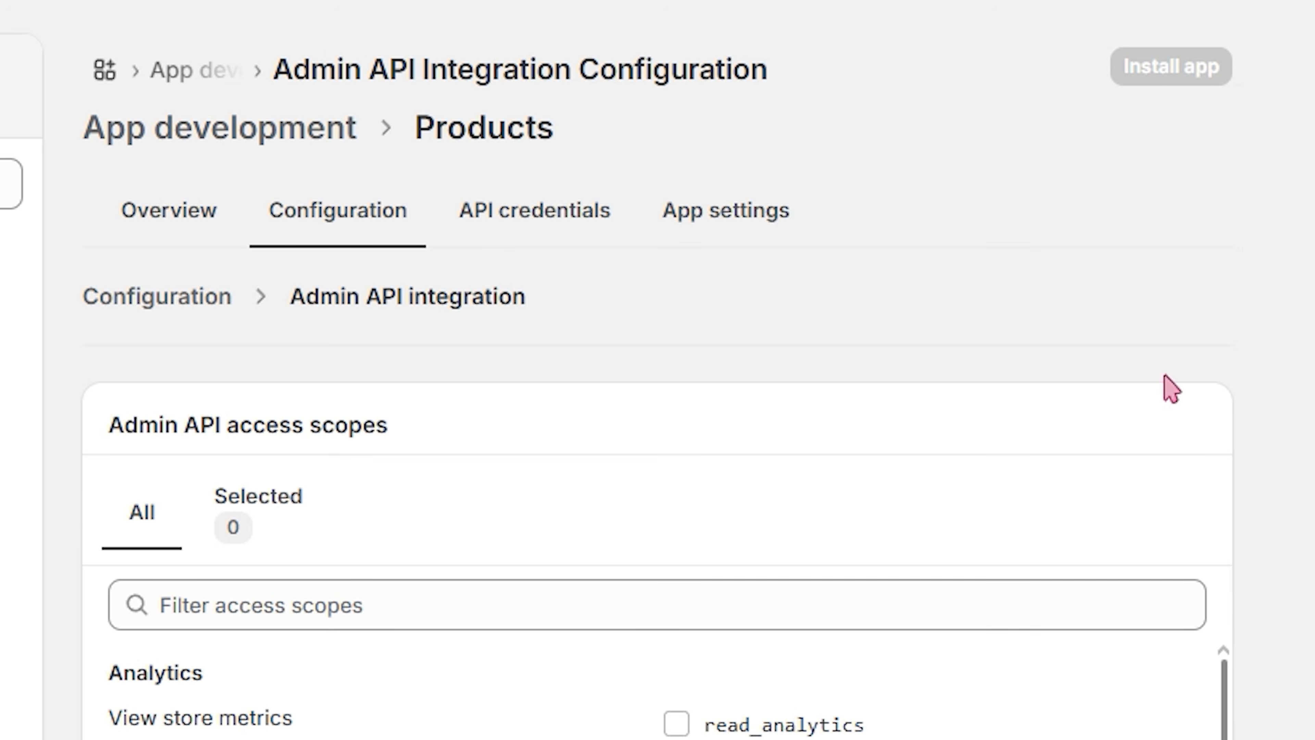
scroll(1013, 493, down, 10)
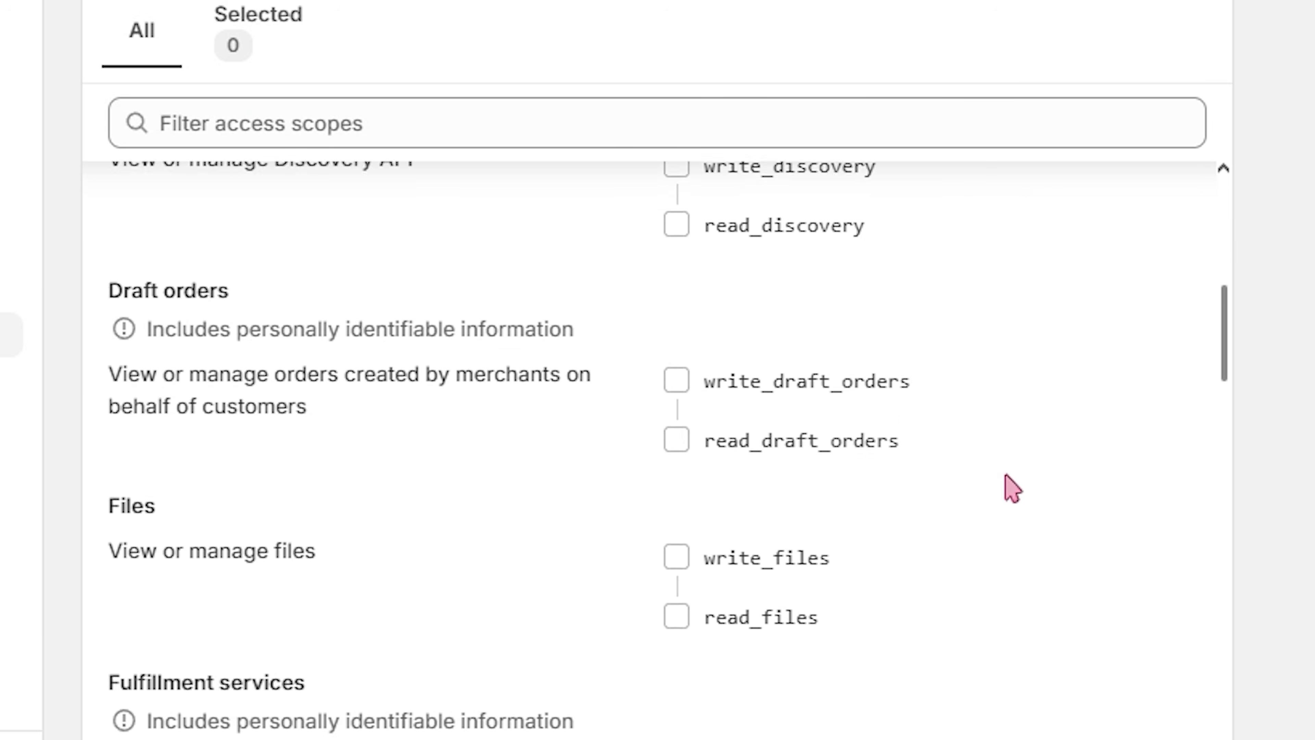
scroll(1013, 493, down, 5)
scroll(1007, 485, up, 15)
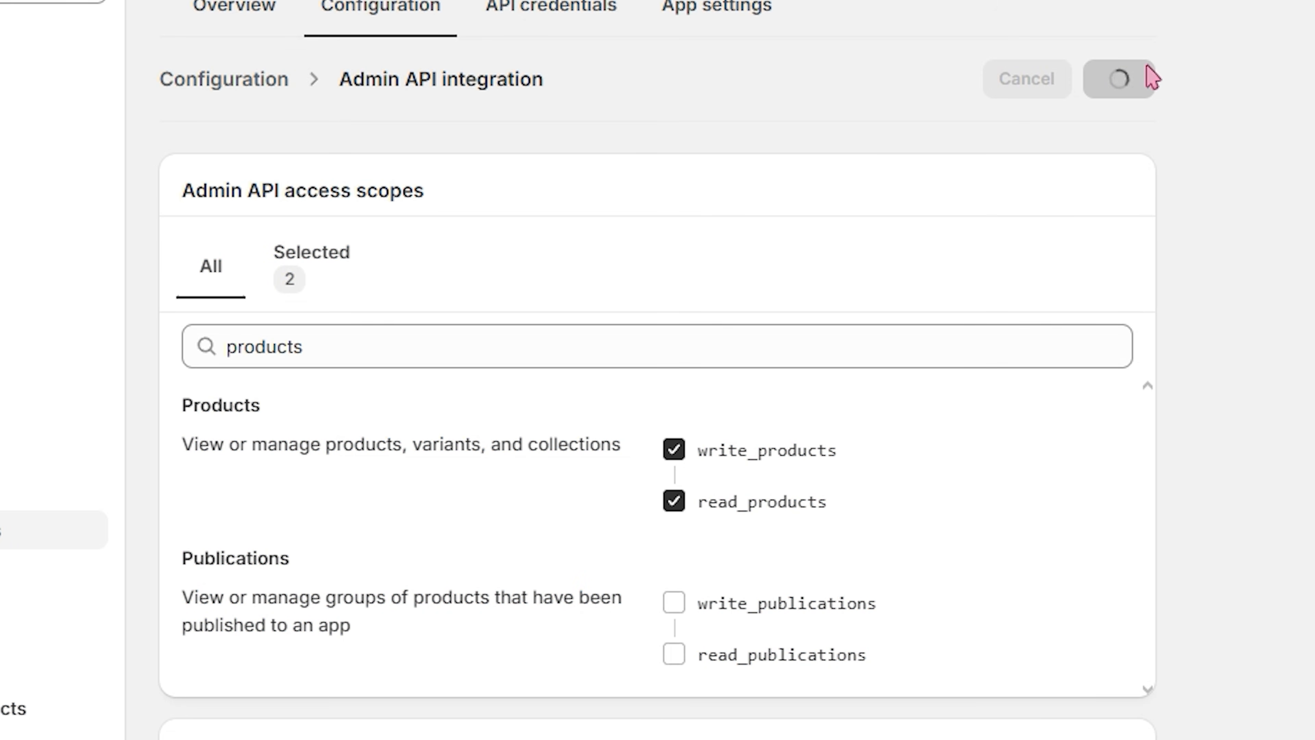
Install the Products app on the store and open its API credentials with the Admin API access token.
click(196, 21)
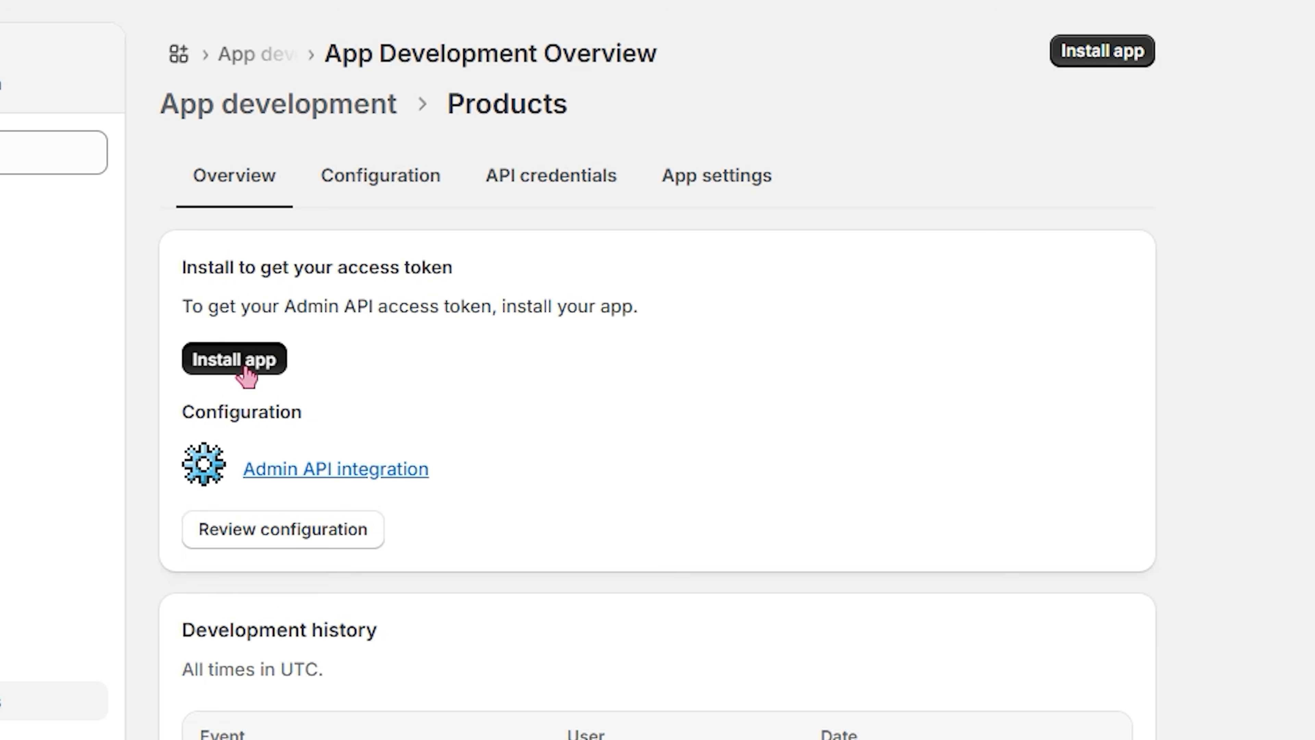
click(243, 371)
click(823, 644)
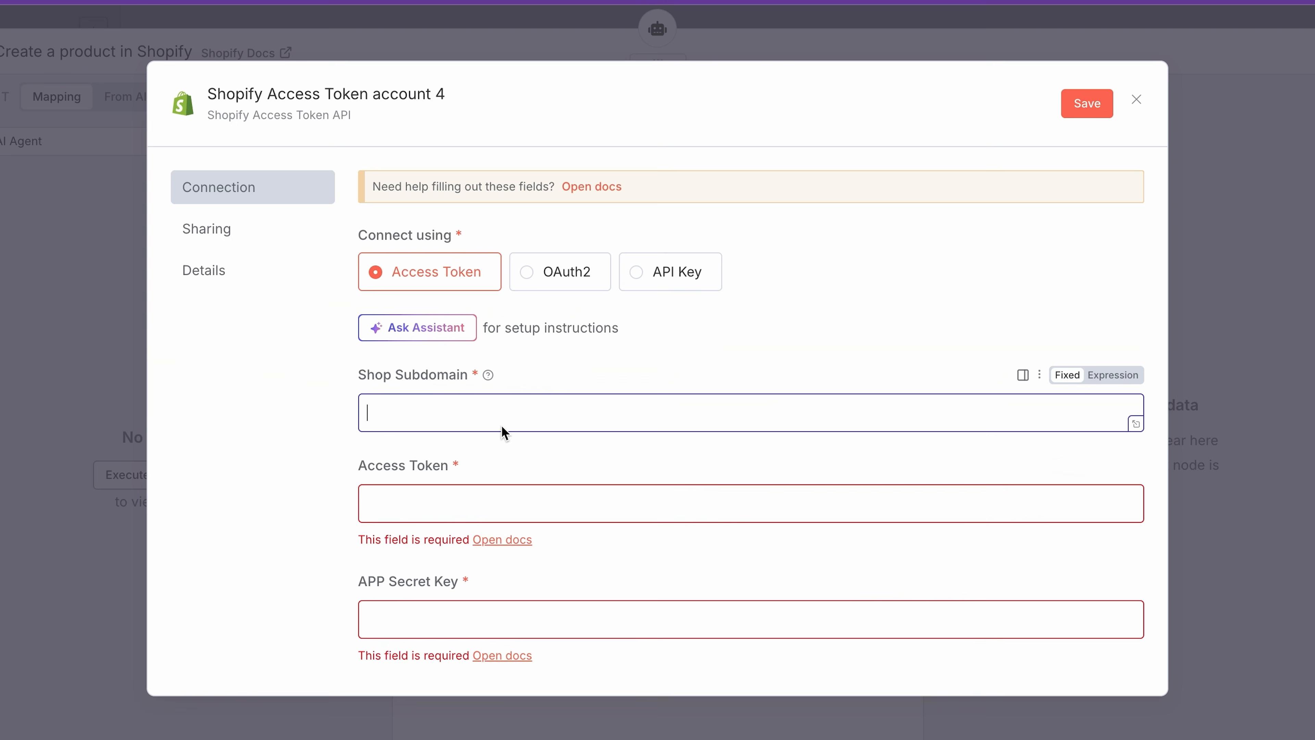
In n8n, fill in the Shopify credential's access token, shop subdomain and app secret key, using the Access Token connection.
click(488, 507)
key(super+v)
click(487, 413)
text(k)
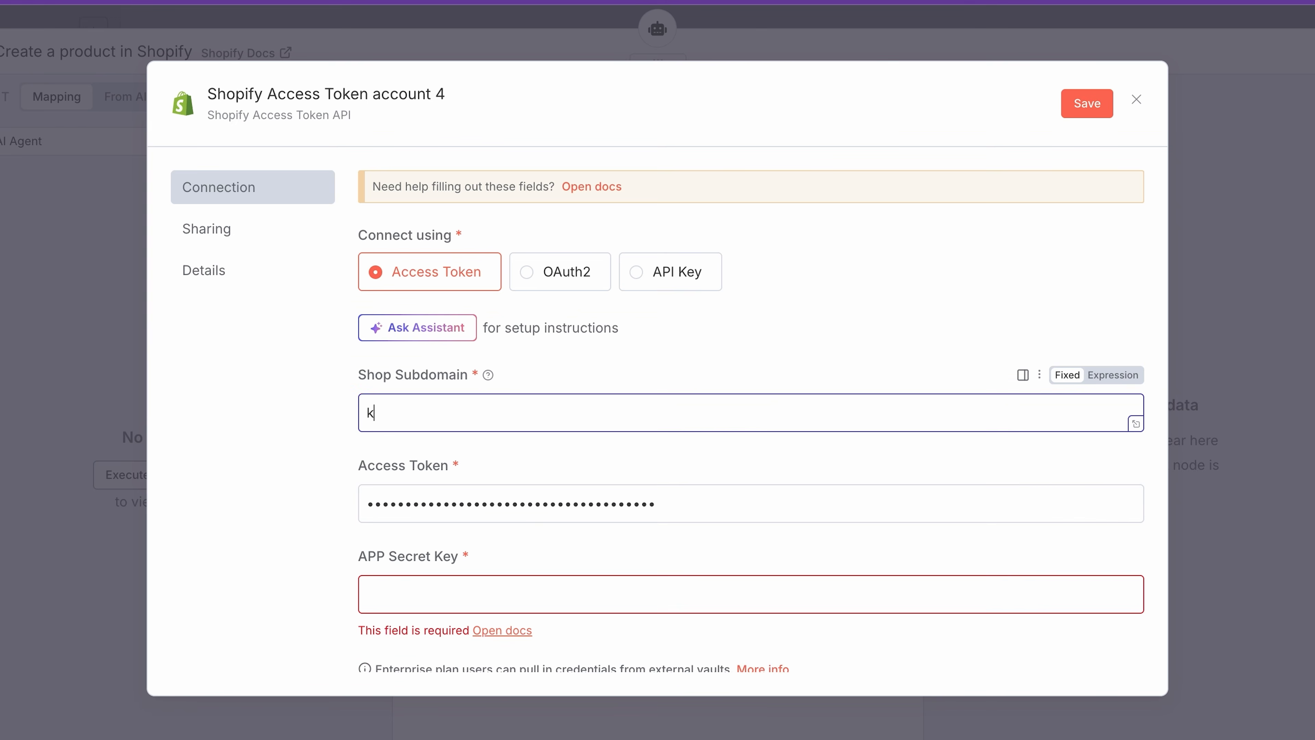
click(450, 585)
key(super+v)
scroll(986, 519, down, 3)
scroll(988, 520, up, 3)
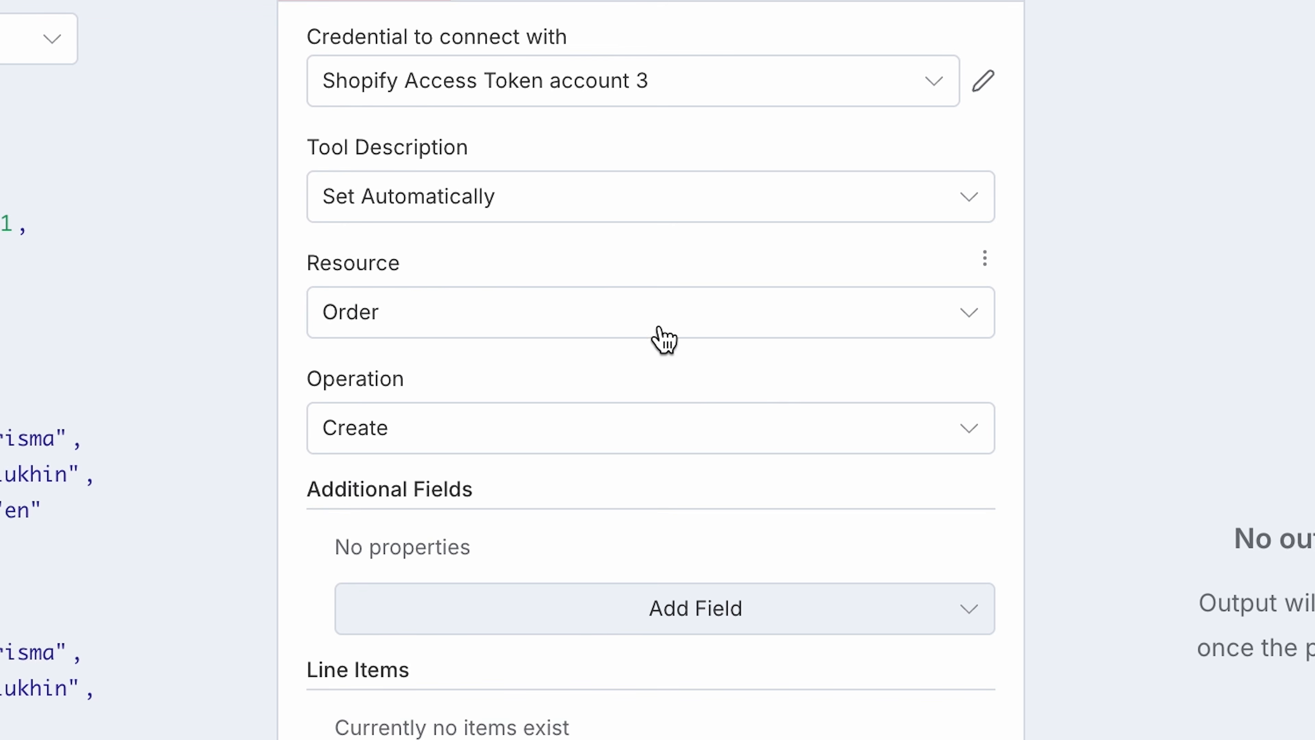
Set the Shopify tool's resource to Product and operation to Get Many, and let the model define Return All.
click(629, 324)
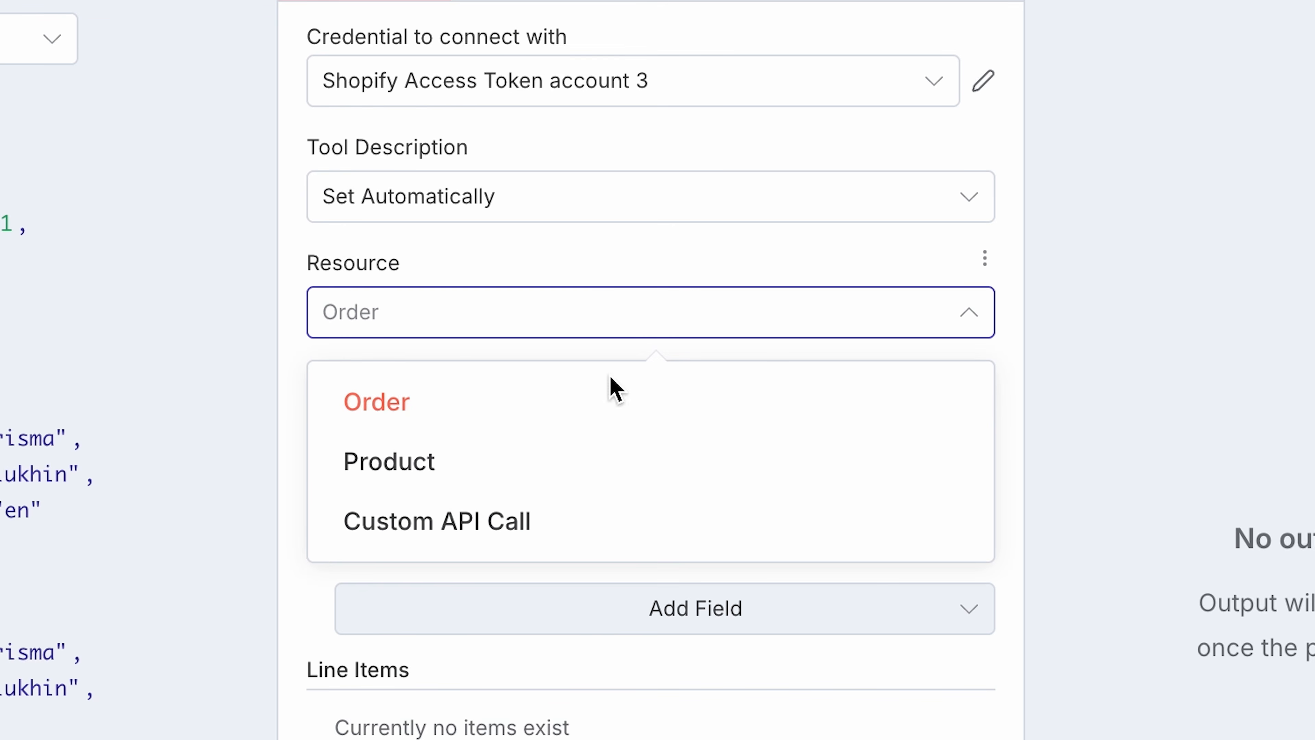
click(583, 463)
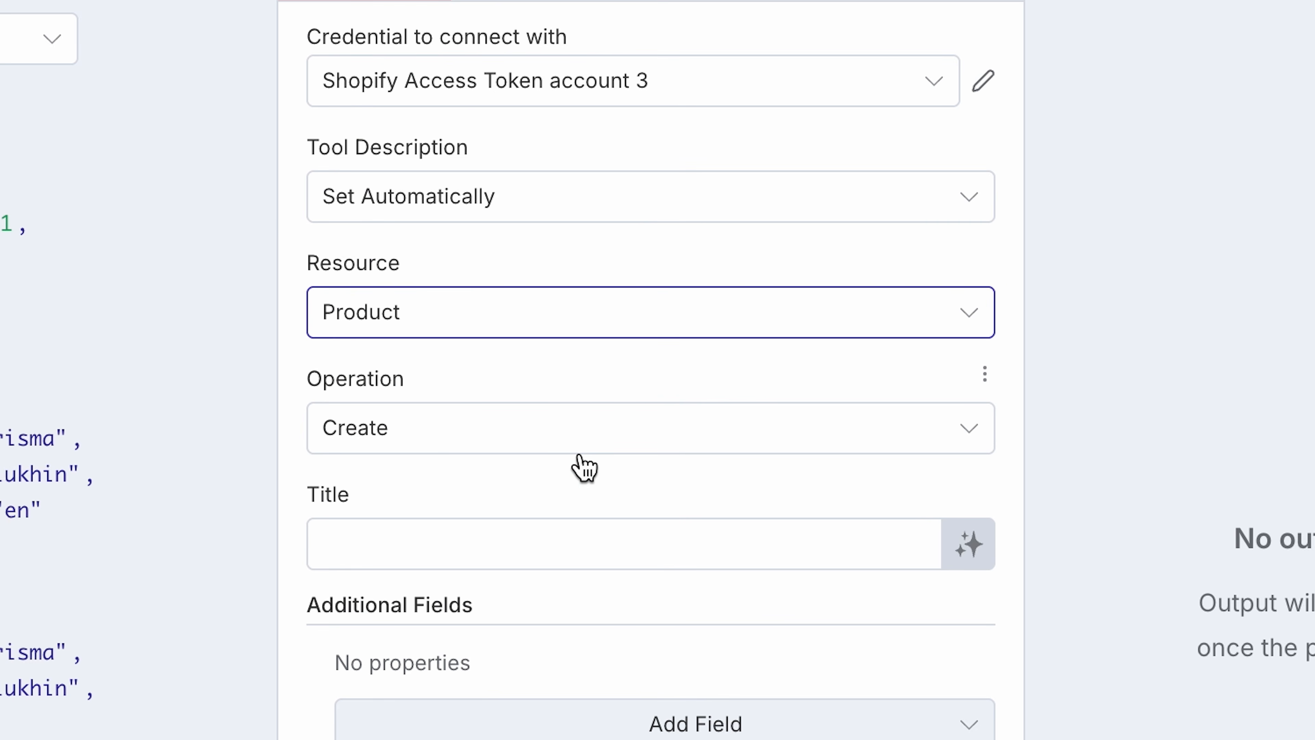
click(579, 446)
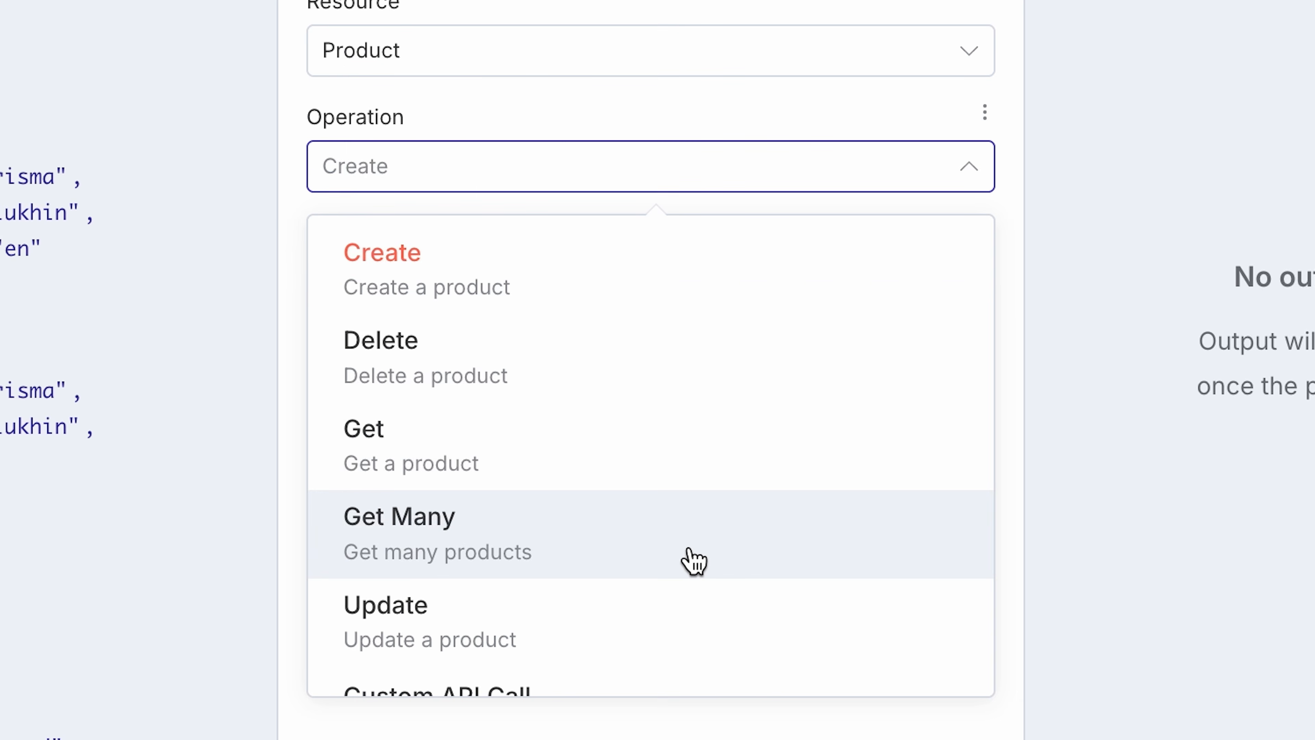
click(690, 561)
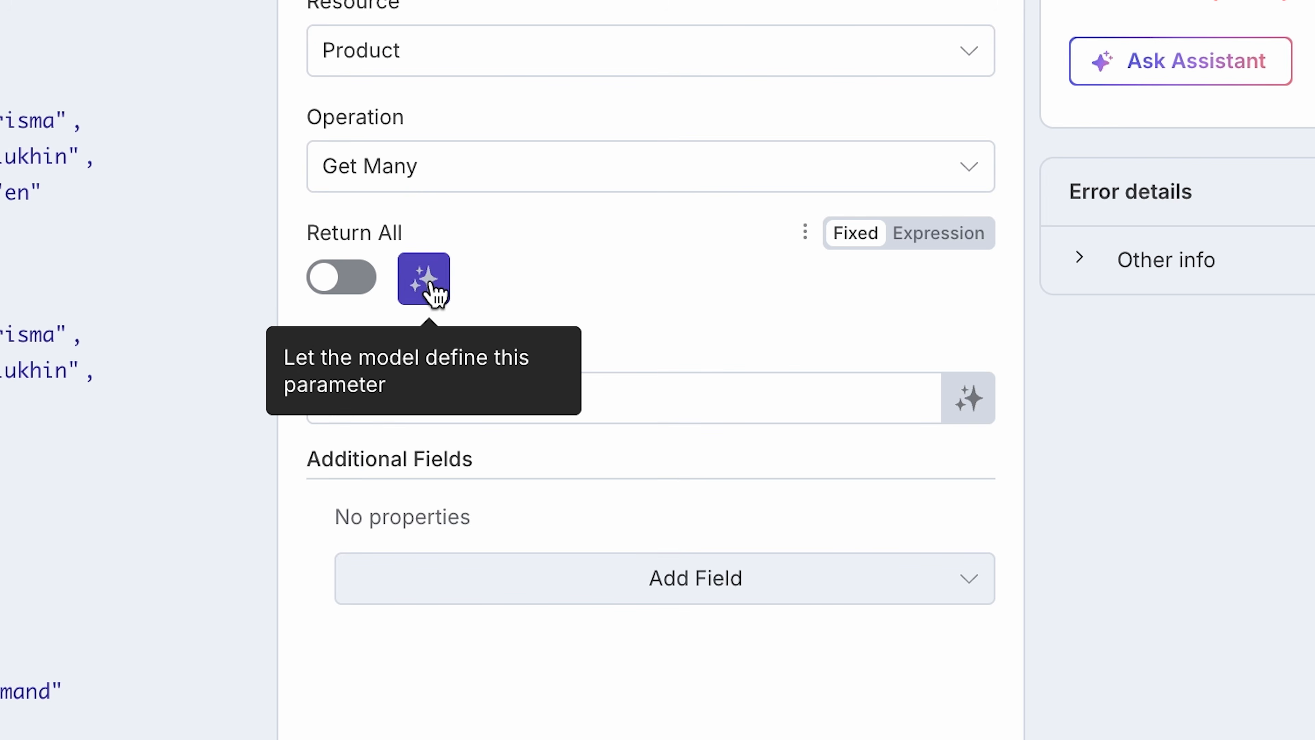
click(410, 281)
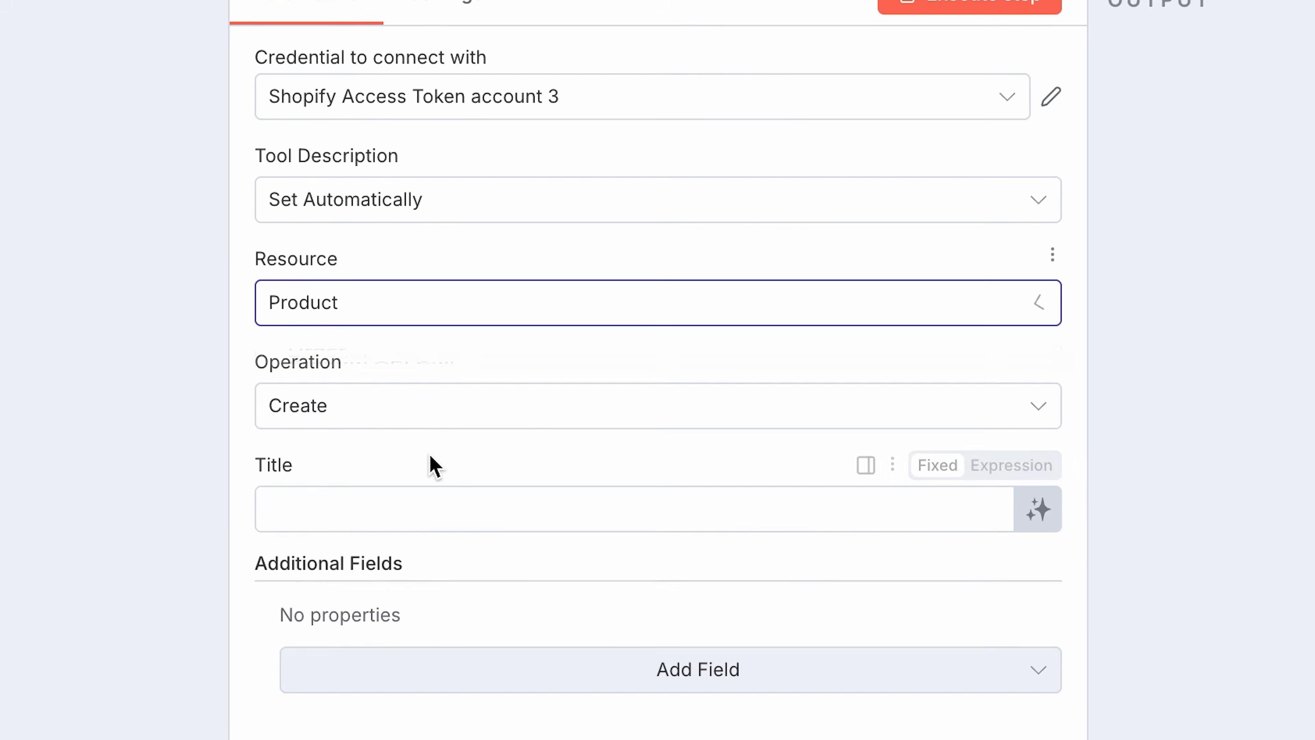
Set another Shopify product tool's operation to Create, add the Body HTML field, and let the model define the title and Body HTML.
click(450, 413)
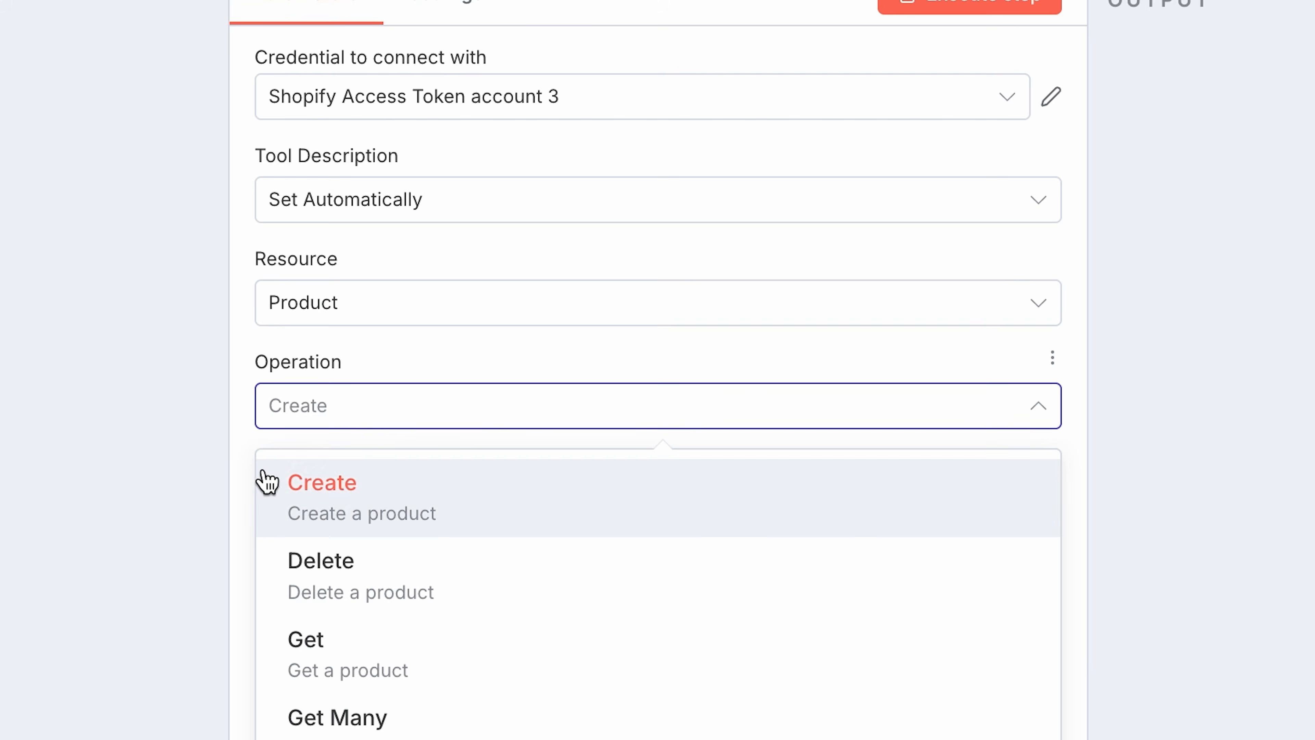
click(293, 482)
click(423, 673)
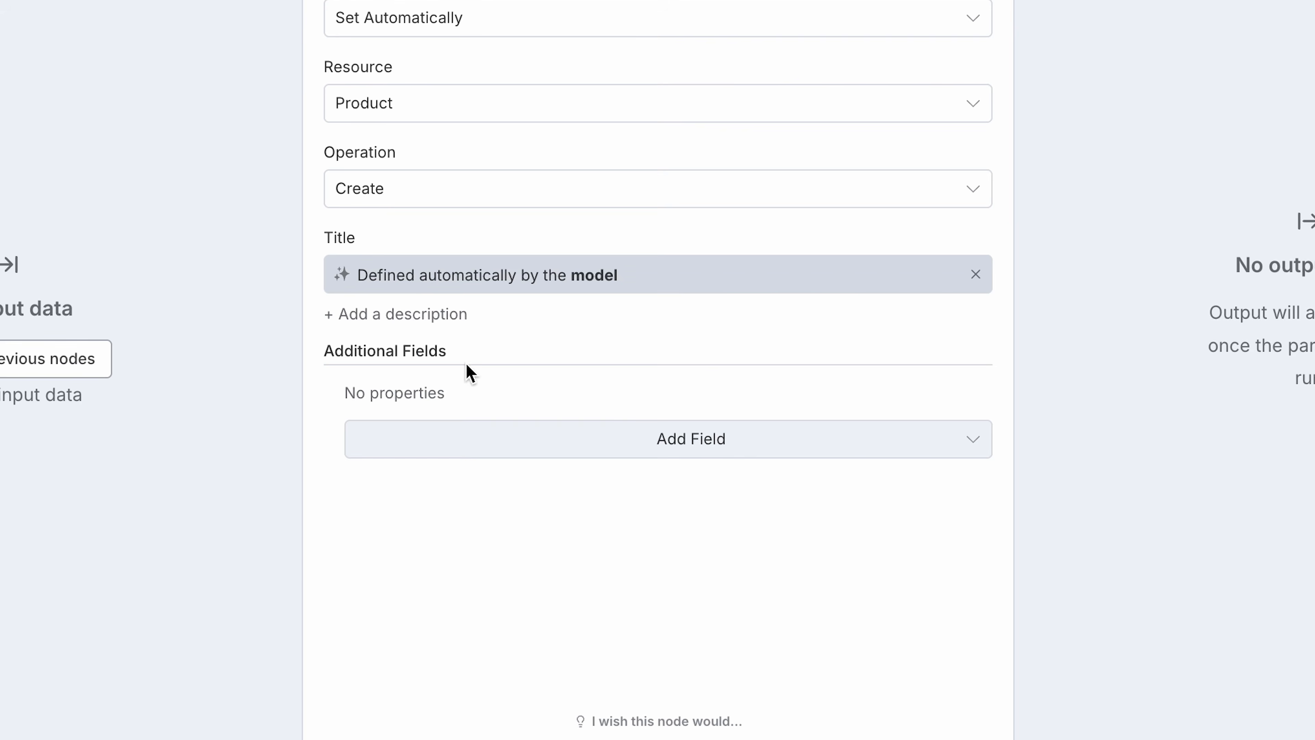
click(455, 77)
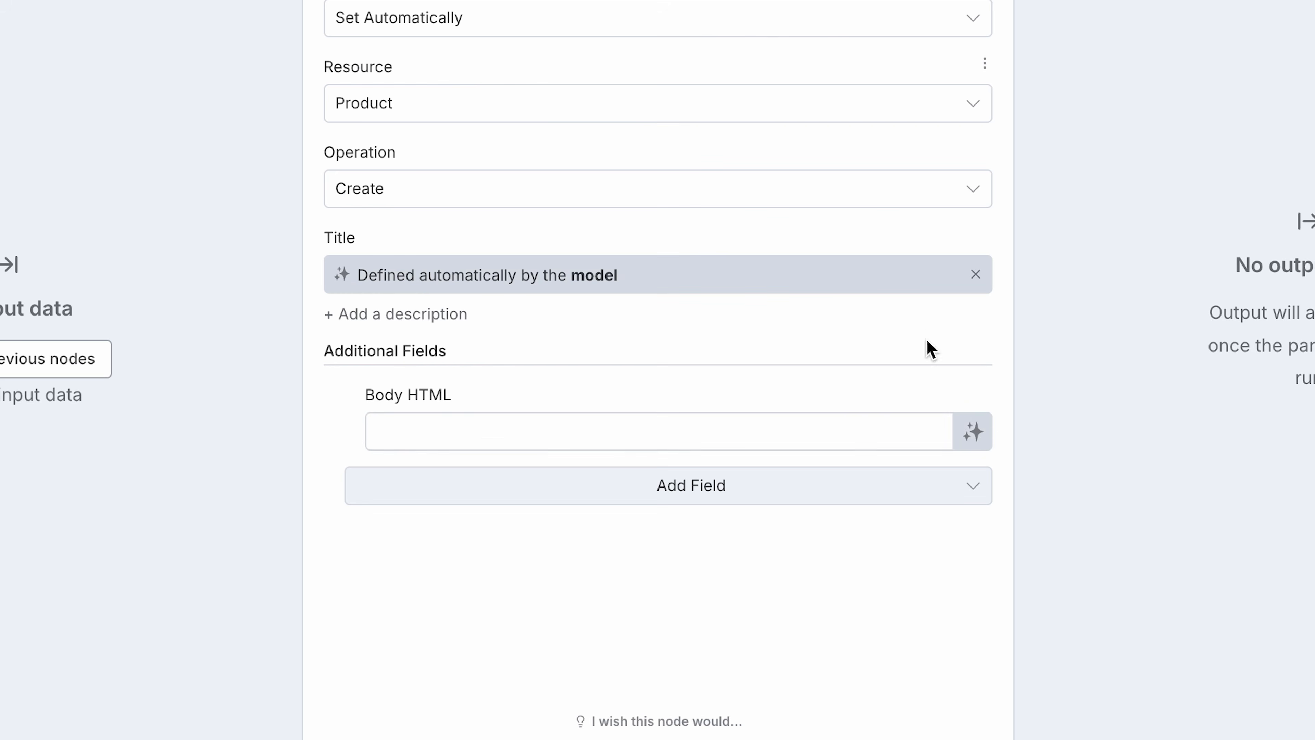
click(978, 430)
Add the Product Type field with its value defined by the model, plus one more additional field.
click(629, 517)
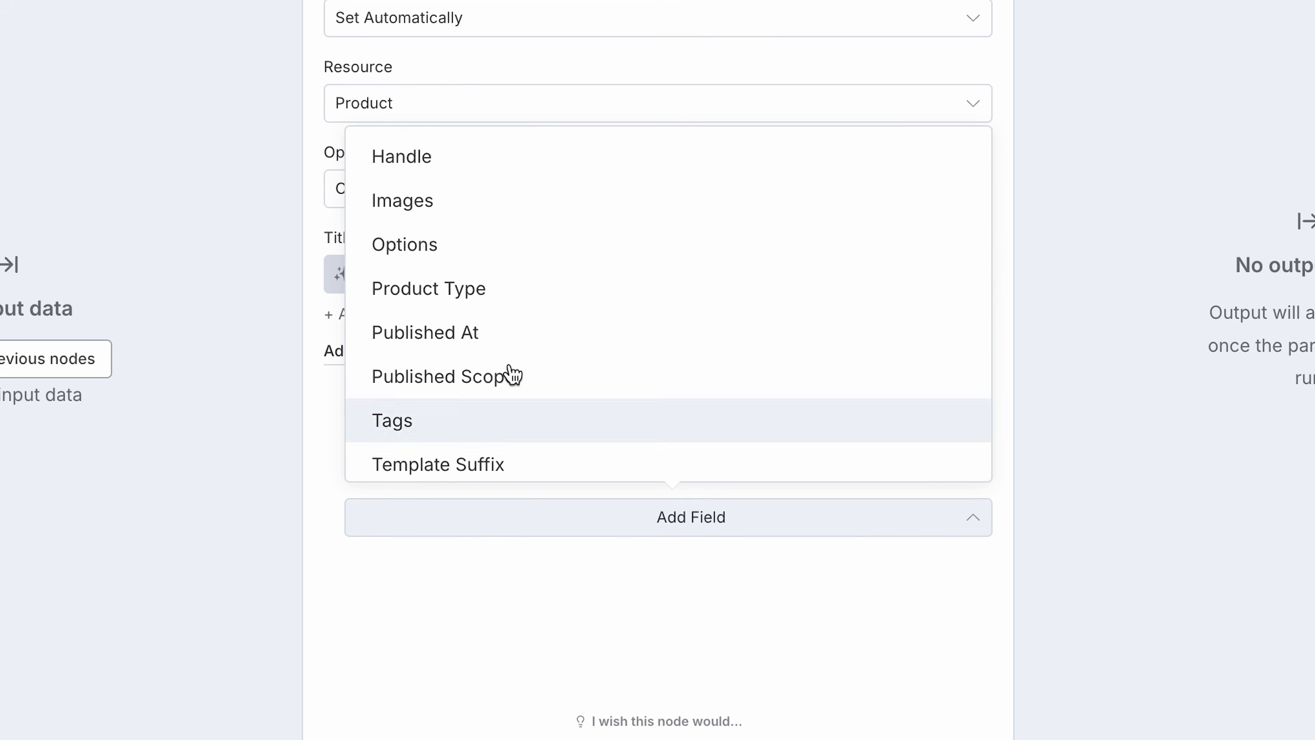
scroll(485, 404, down, 1)
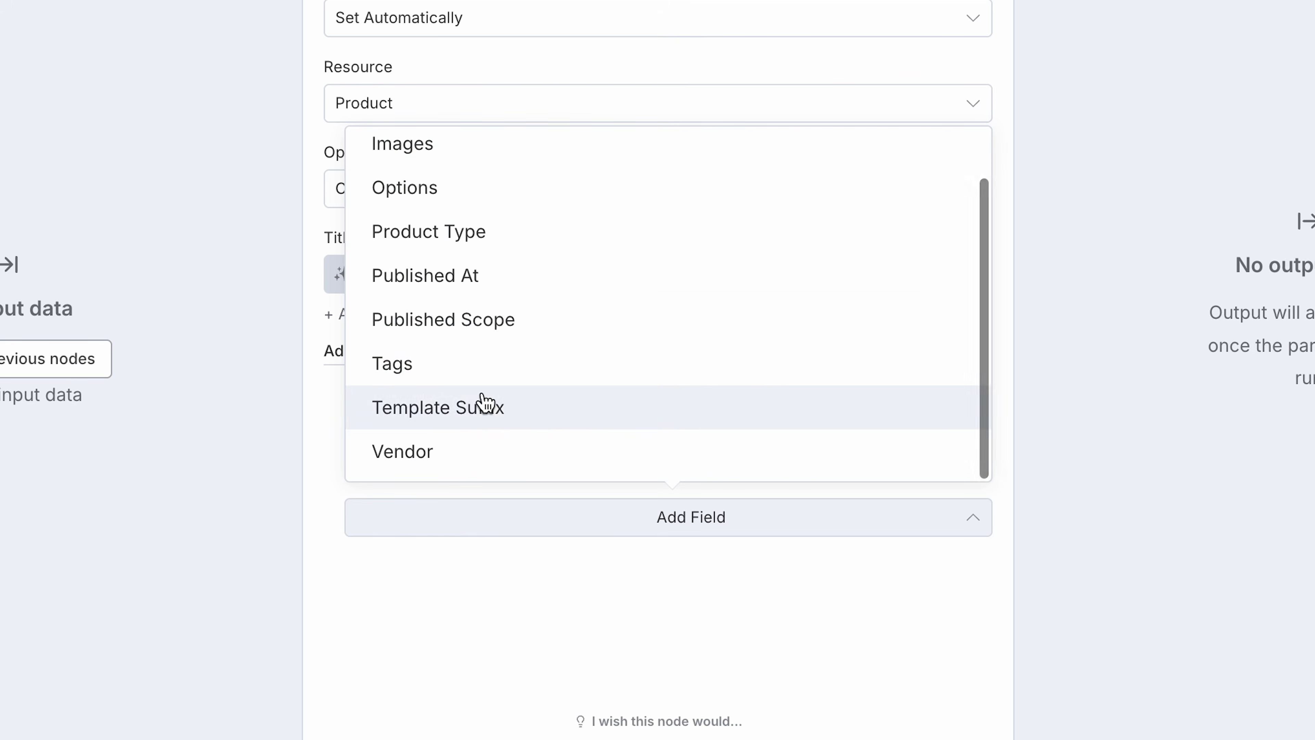
click(487, 236)
click(972, 550)
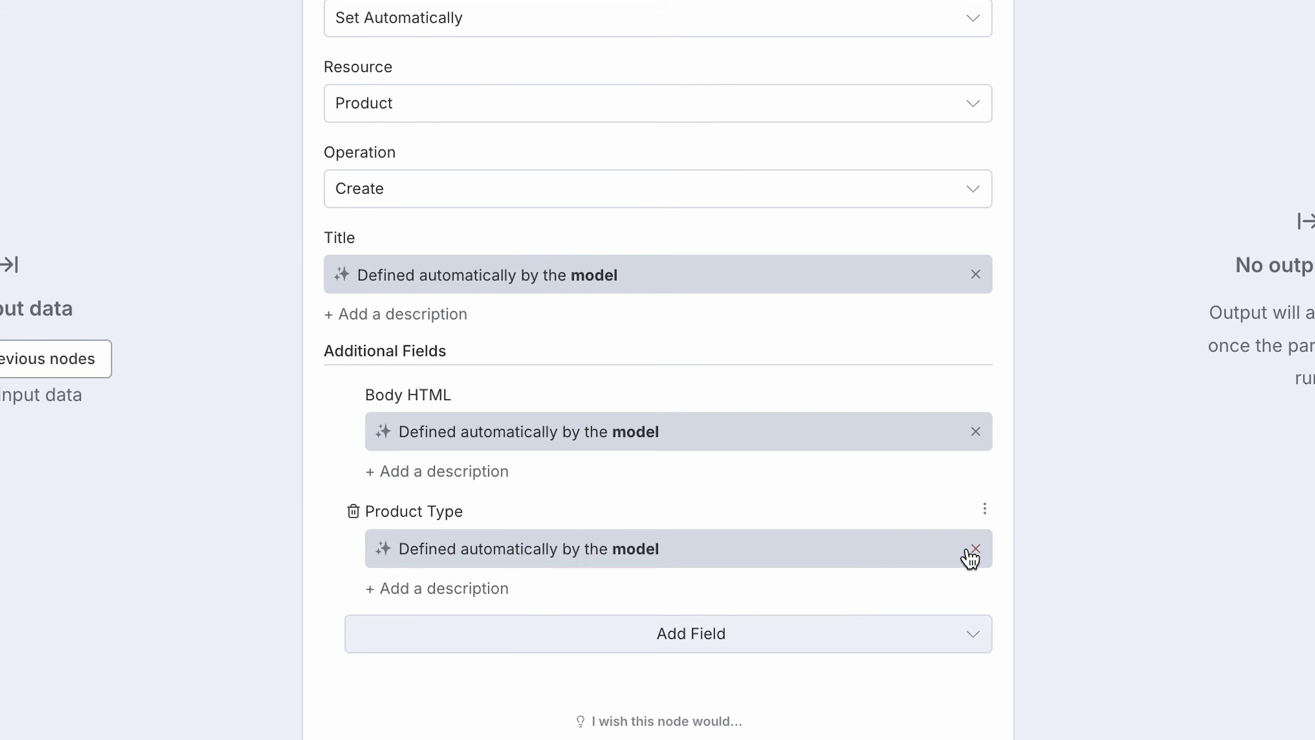
click(692, 632)
click(549, 483)
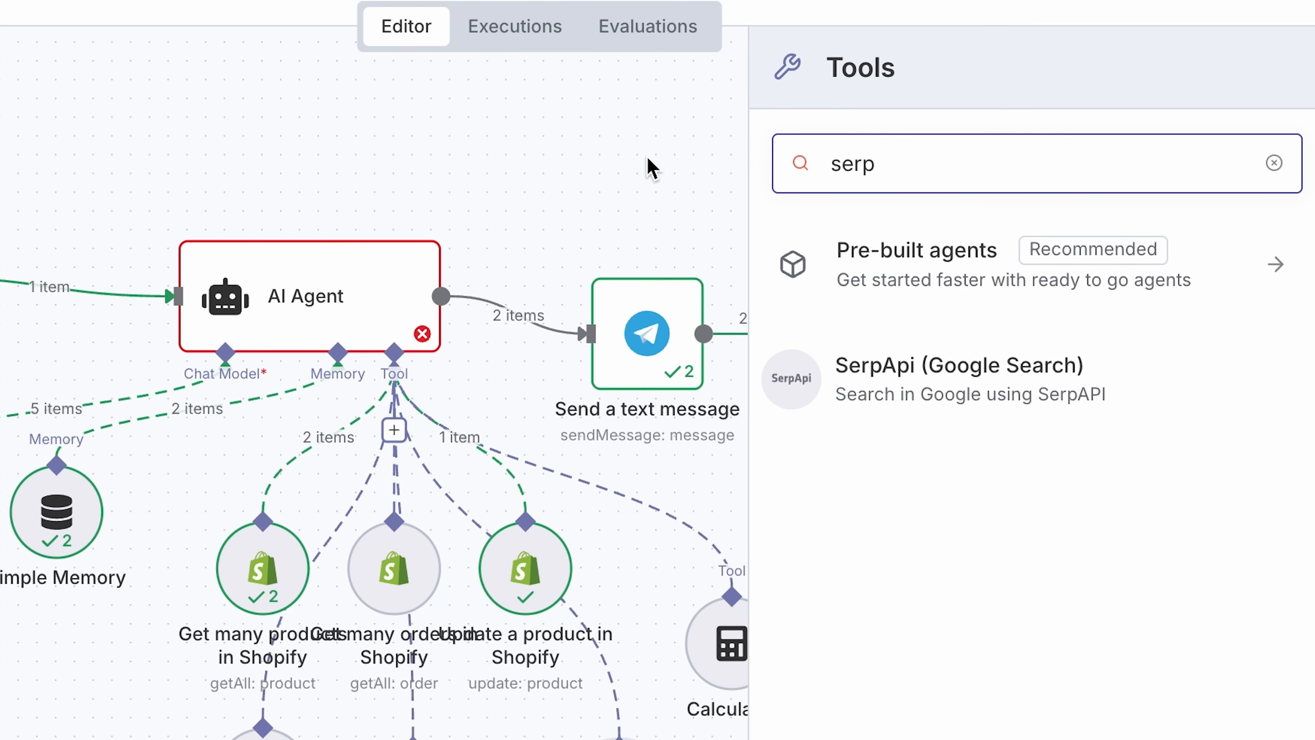
Attach the SerpApi (Google Search) and Facebook Graph API tools to the AI Agent and arrange the tool nodes on the canvas.
click(981, 401)
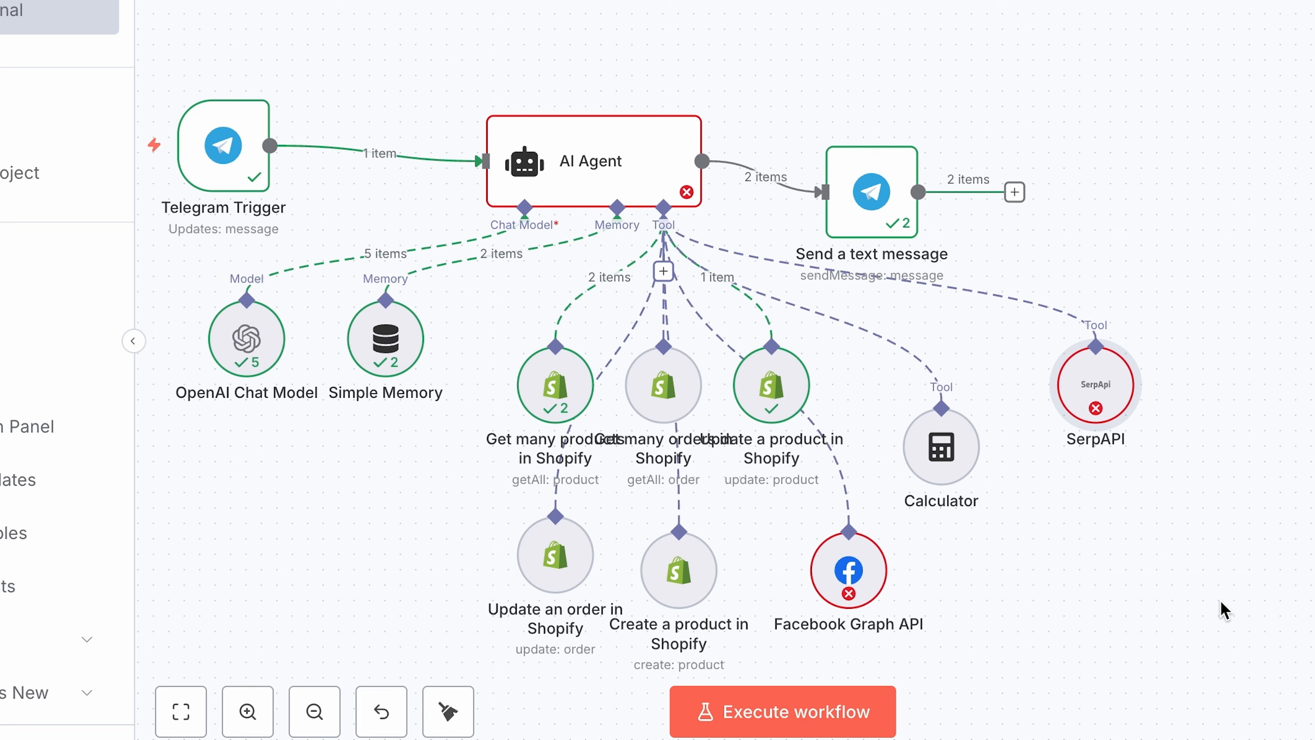
click(527, 431)
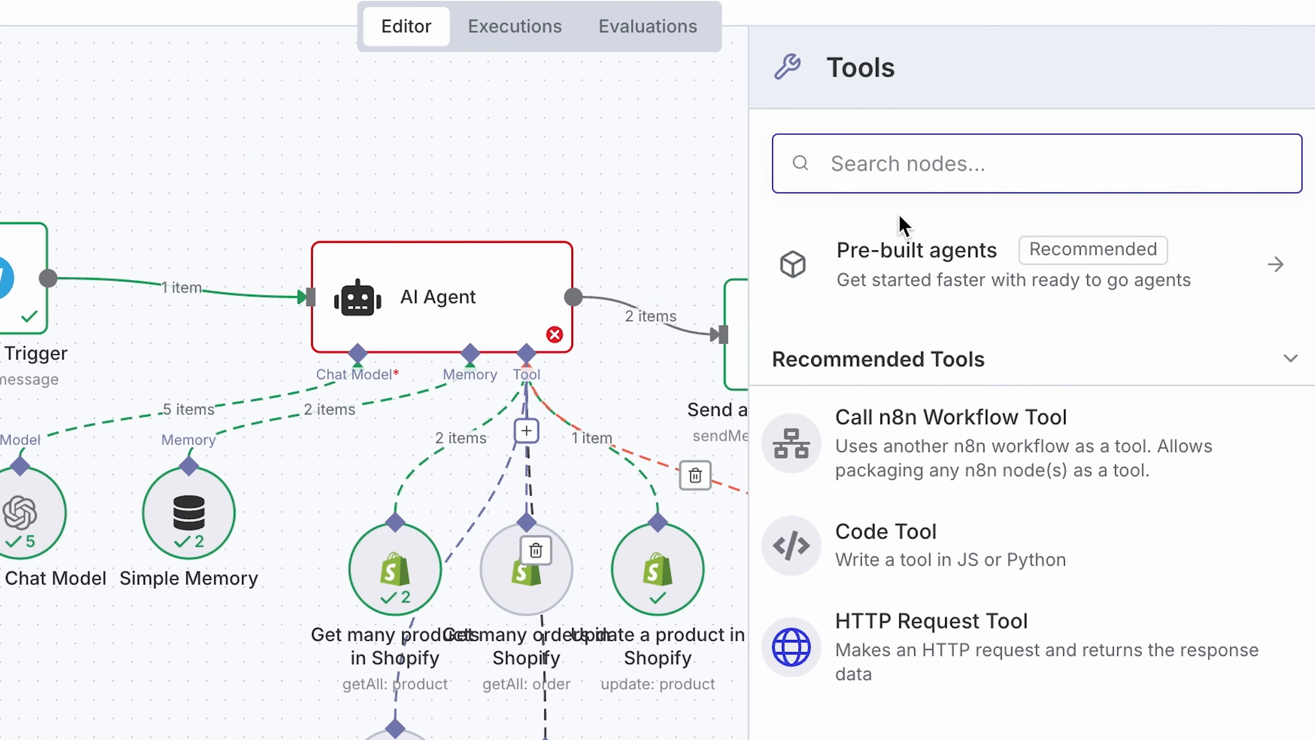
text(face)
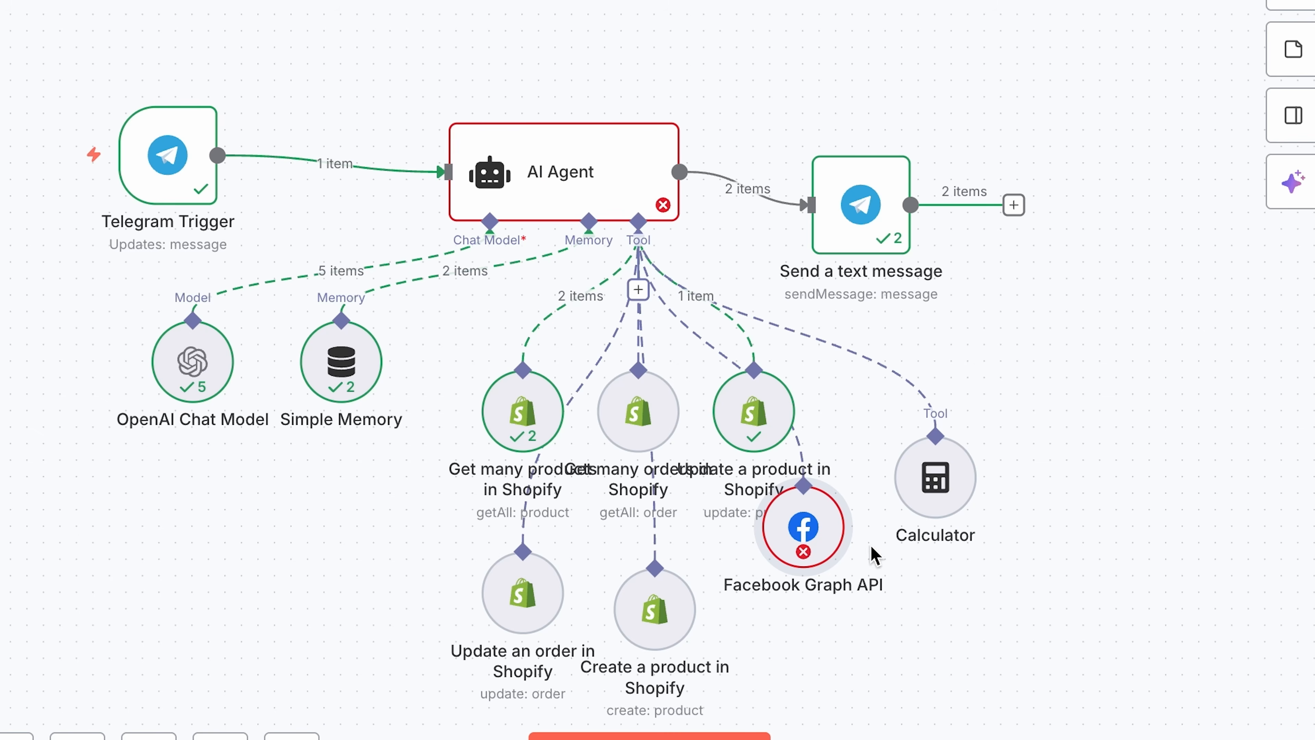
drag(804, 522, 1092, 493)
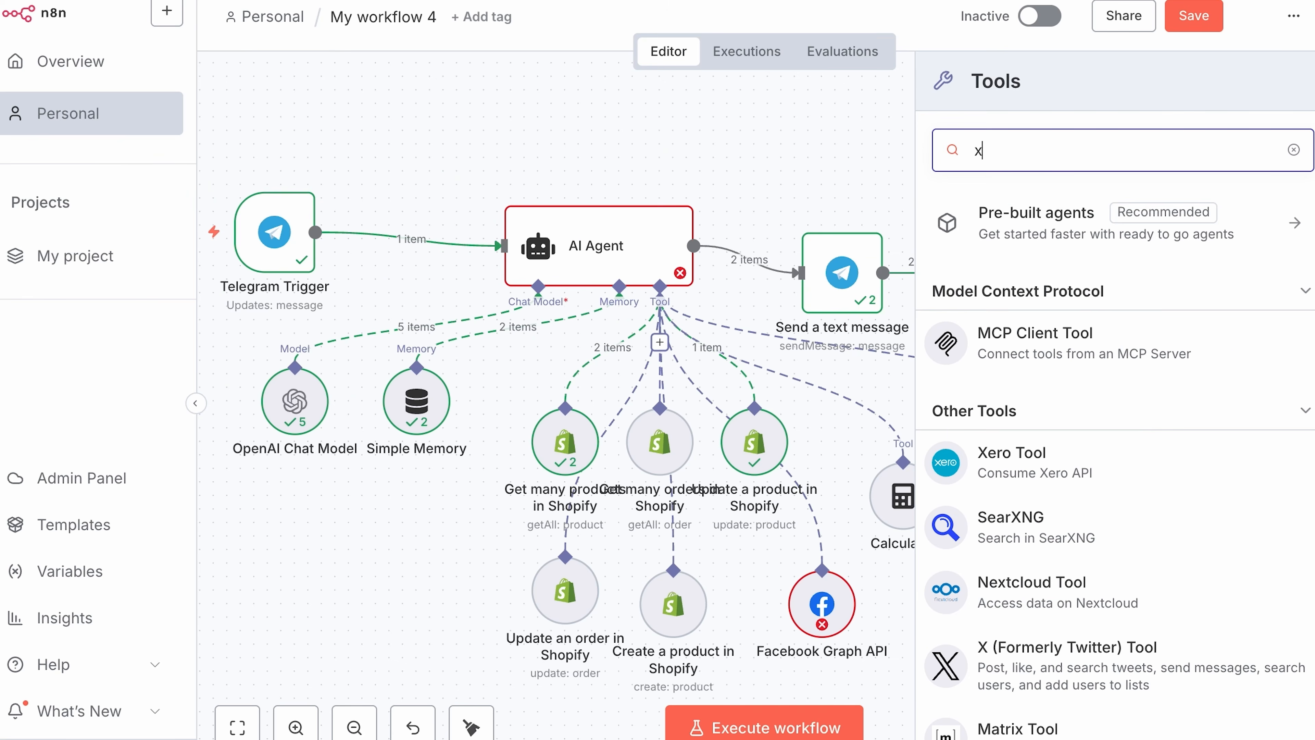
Attach the X (Formerly Twitter) tool to the AI Agent for creating tweets, with the text defined by the model.
click(1051, 689)
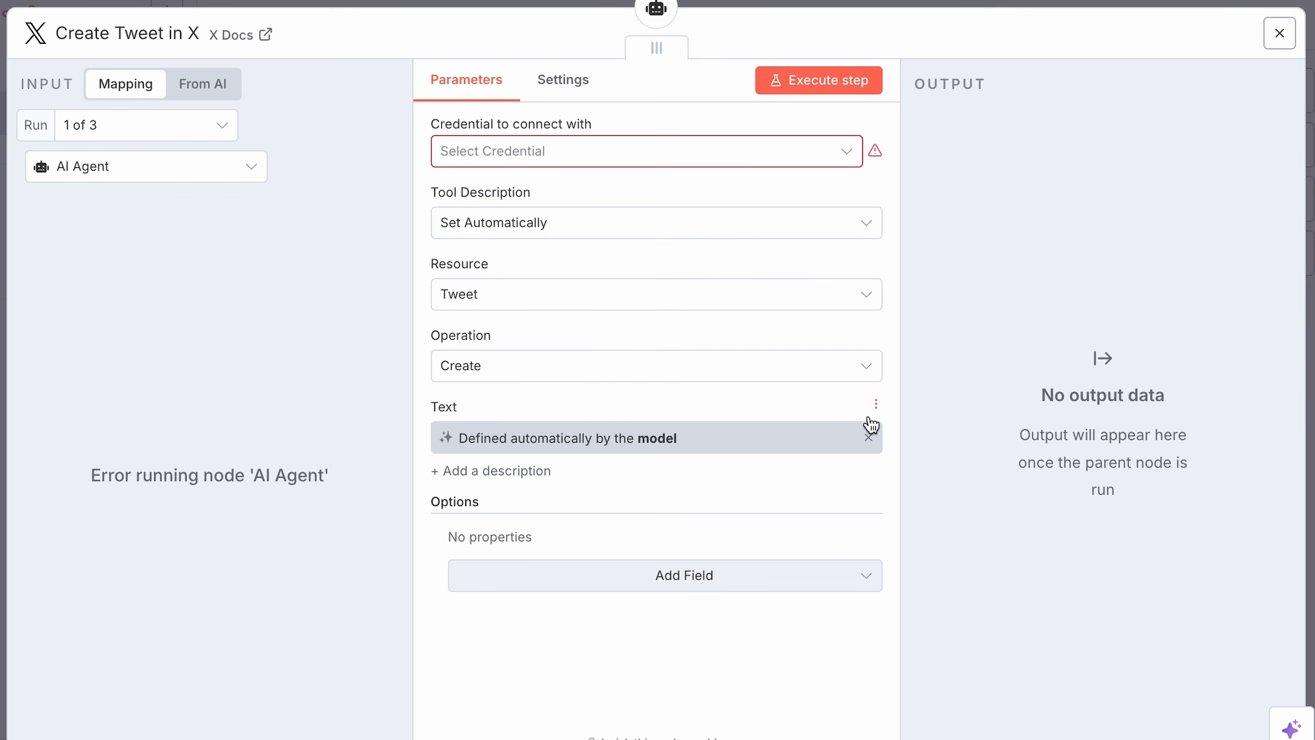
click(1274, 45)
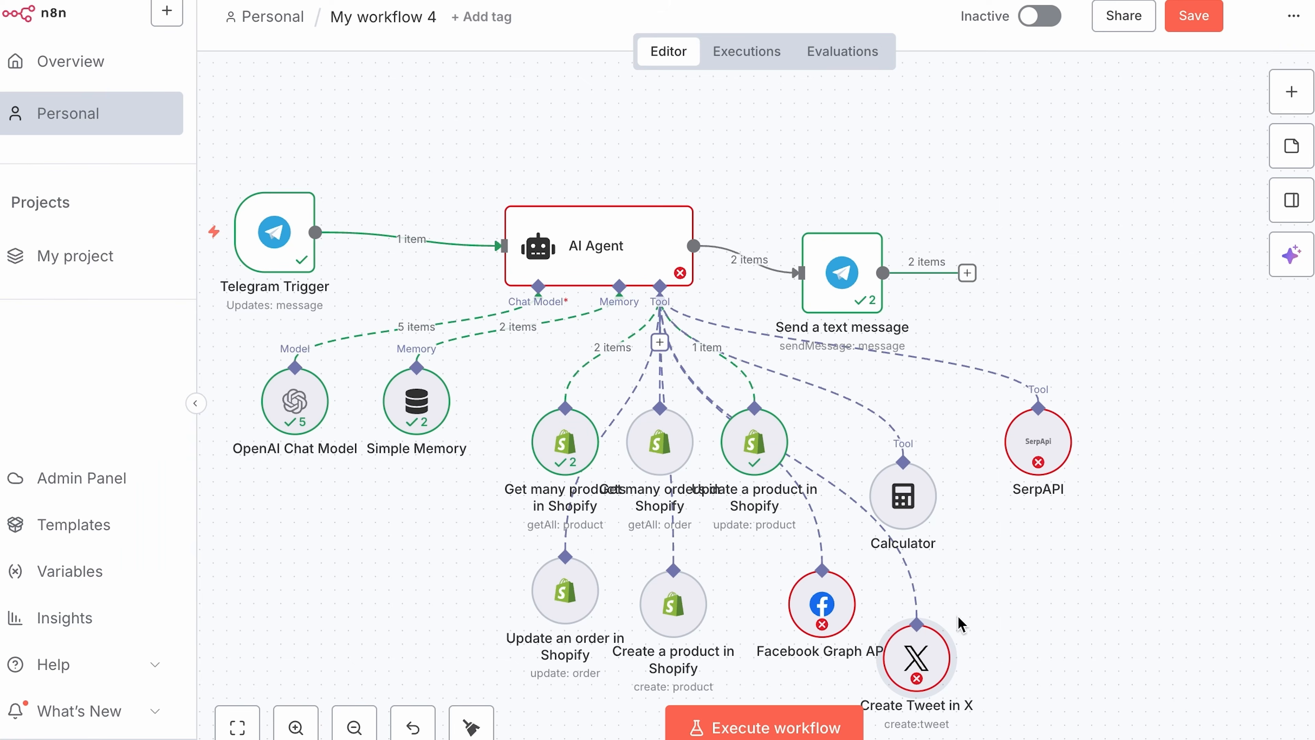
Move the Create Tweet in X node beside the SerpAPI node on the canvas.
drag(932, 682, 1165, 451)
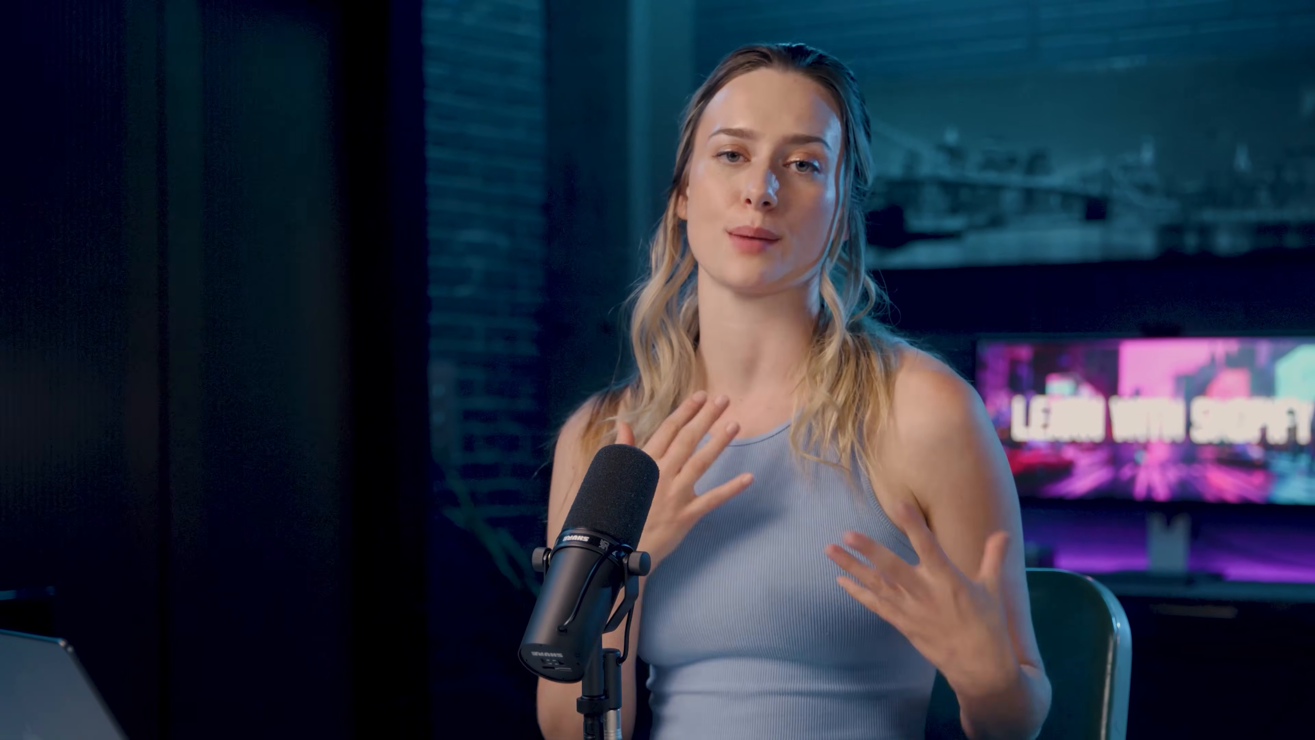
Examine the n8n templates for Shopify low-stock Slack alerts and automatic order fulfillment, plus the n8n Docs welcome page.
click(430, 210)
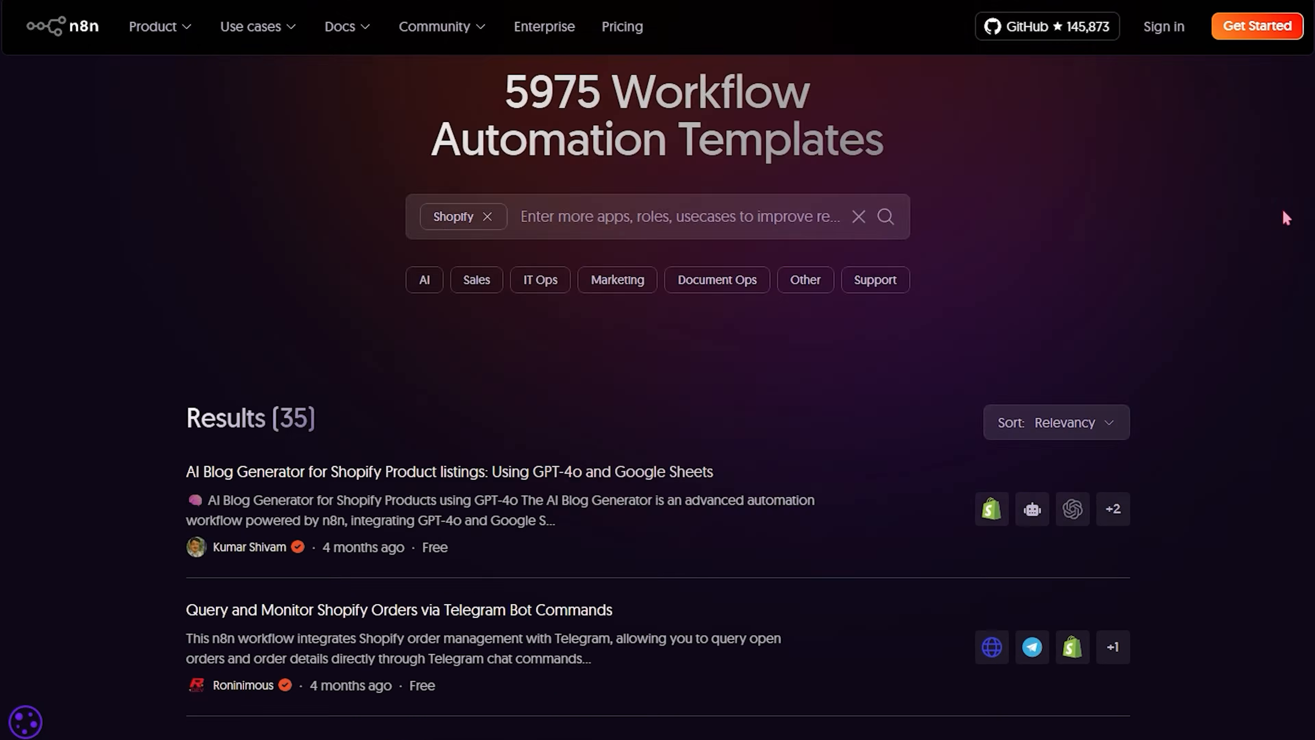
scroll(1282, 209, down, 10)
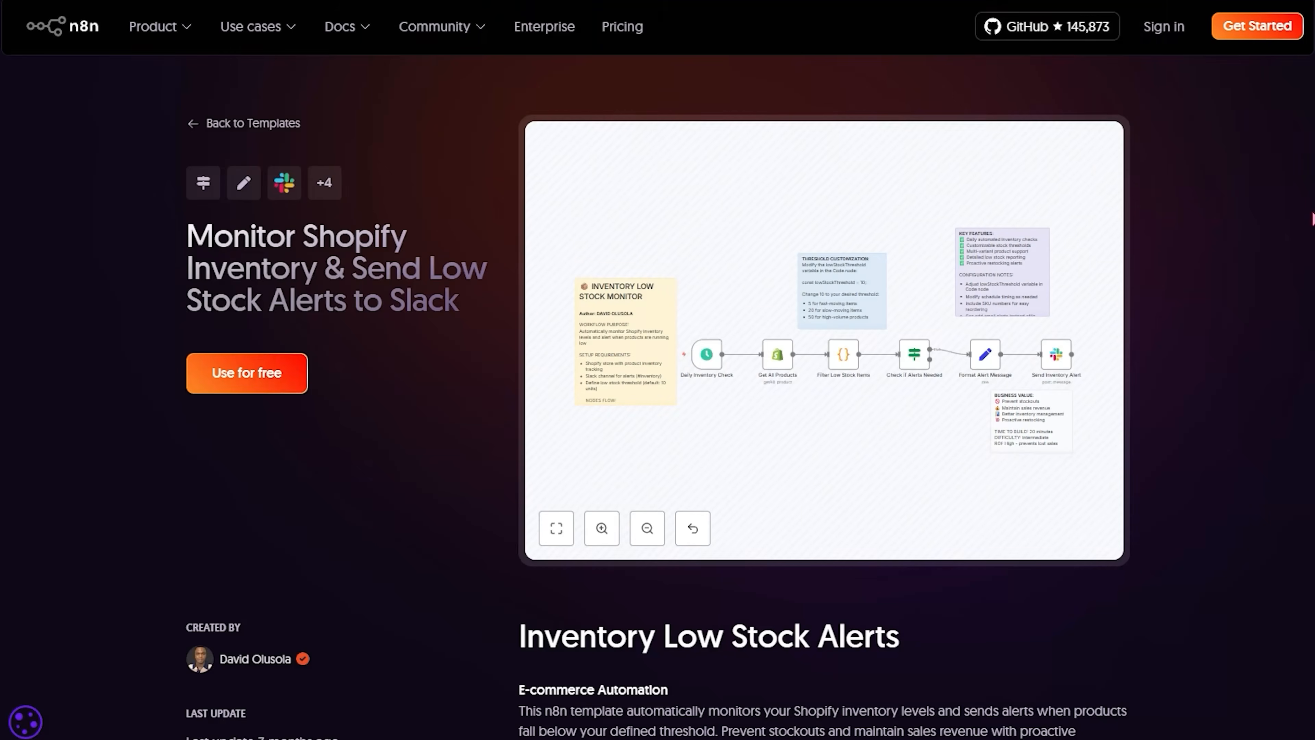
scroll(658, 362, down, 15)
scroll(1313, 218, down, 5)
scroll(1312, 218, up, 10)
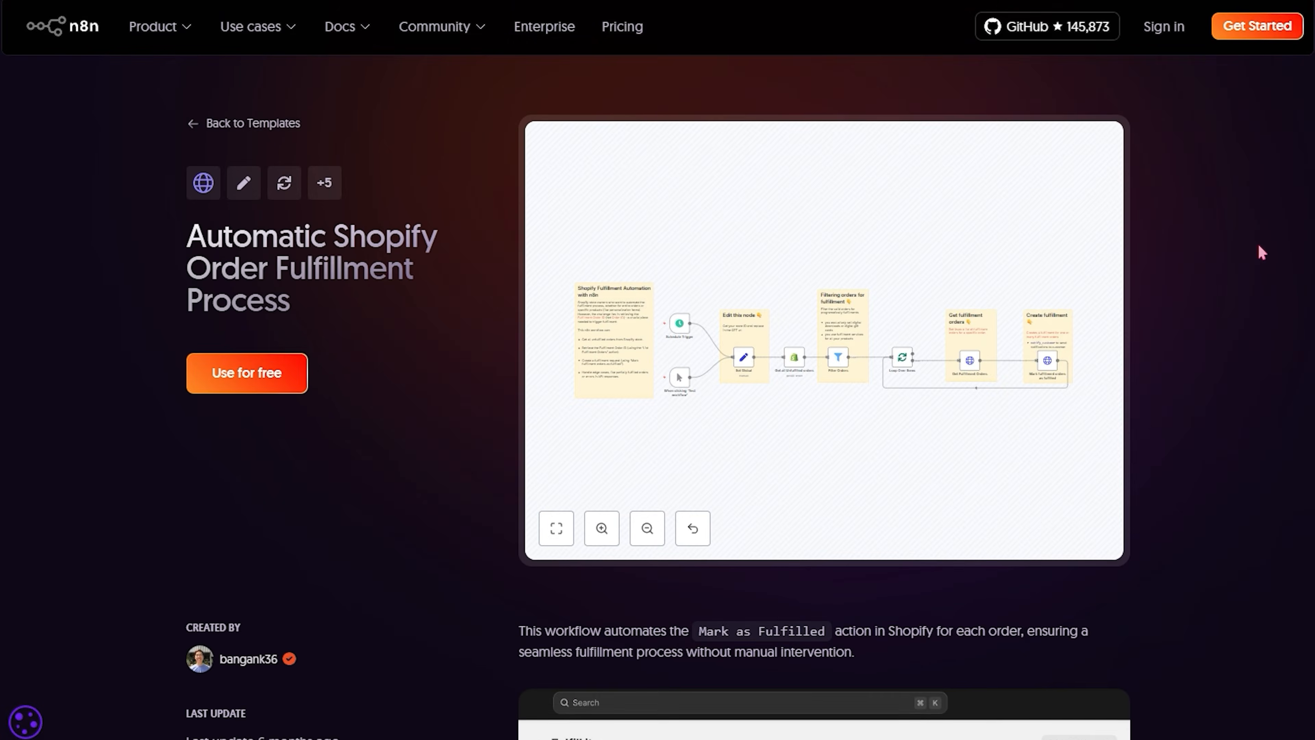
scroll(1260, 252, down, 10)
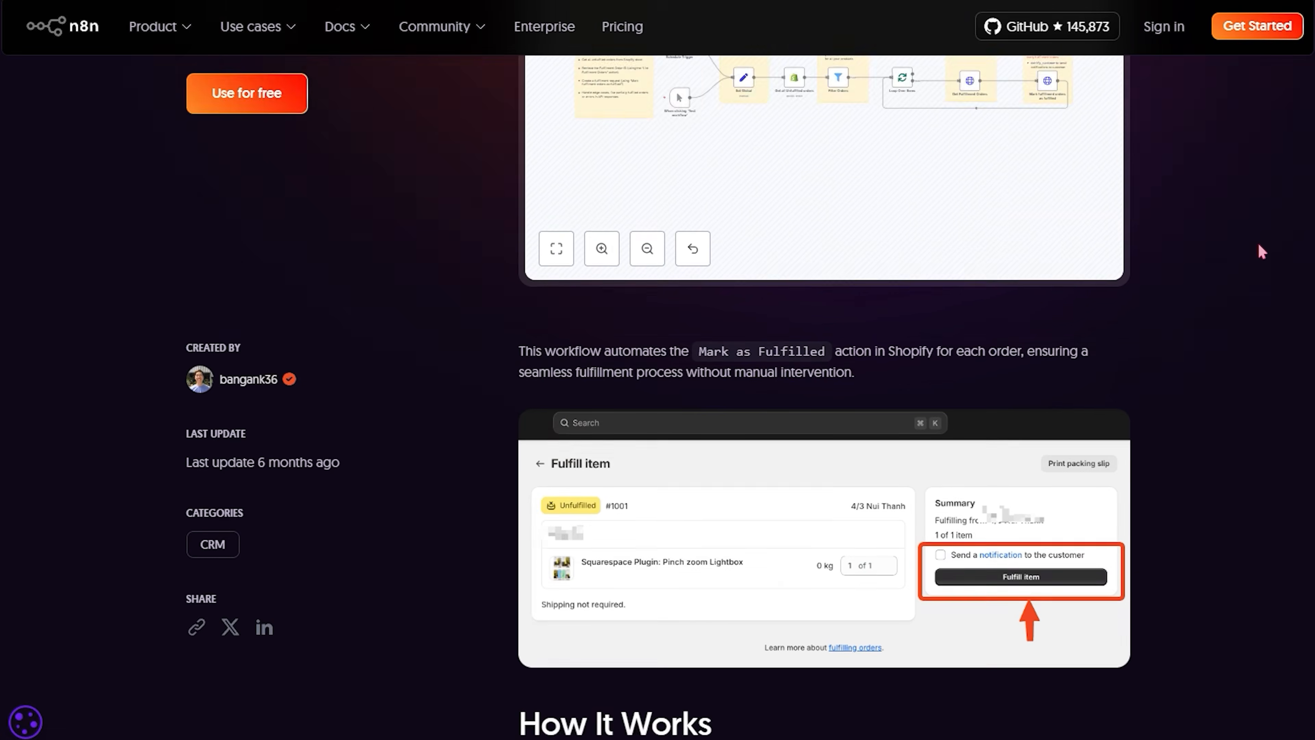
scroll(1259, 243, up, 10)
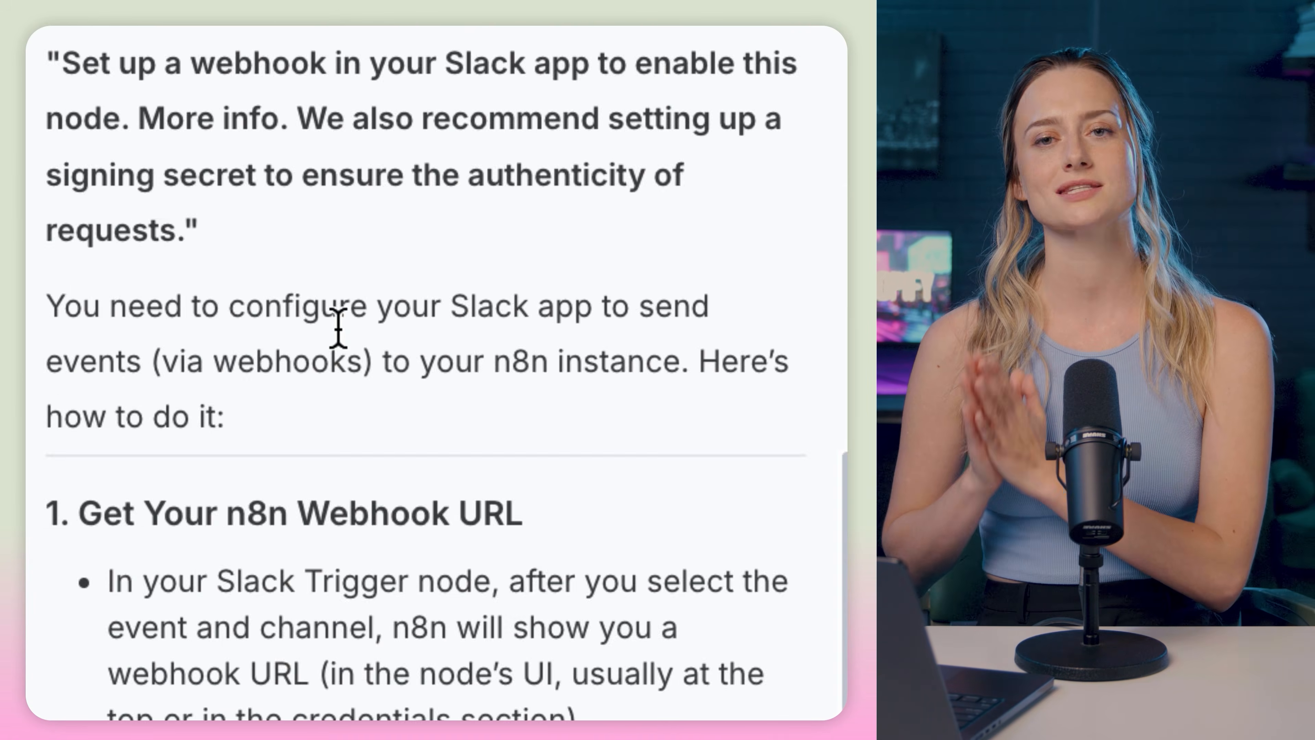
scroll(338, 329, up, 10)
scroll(345, 347, down, 4)
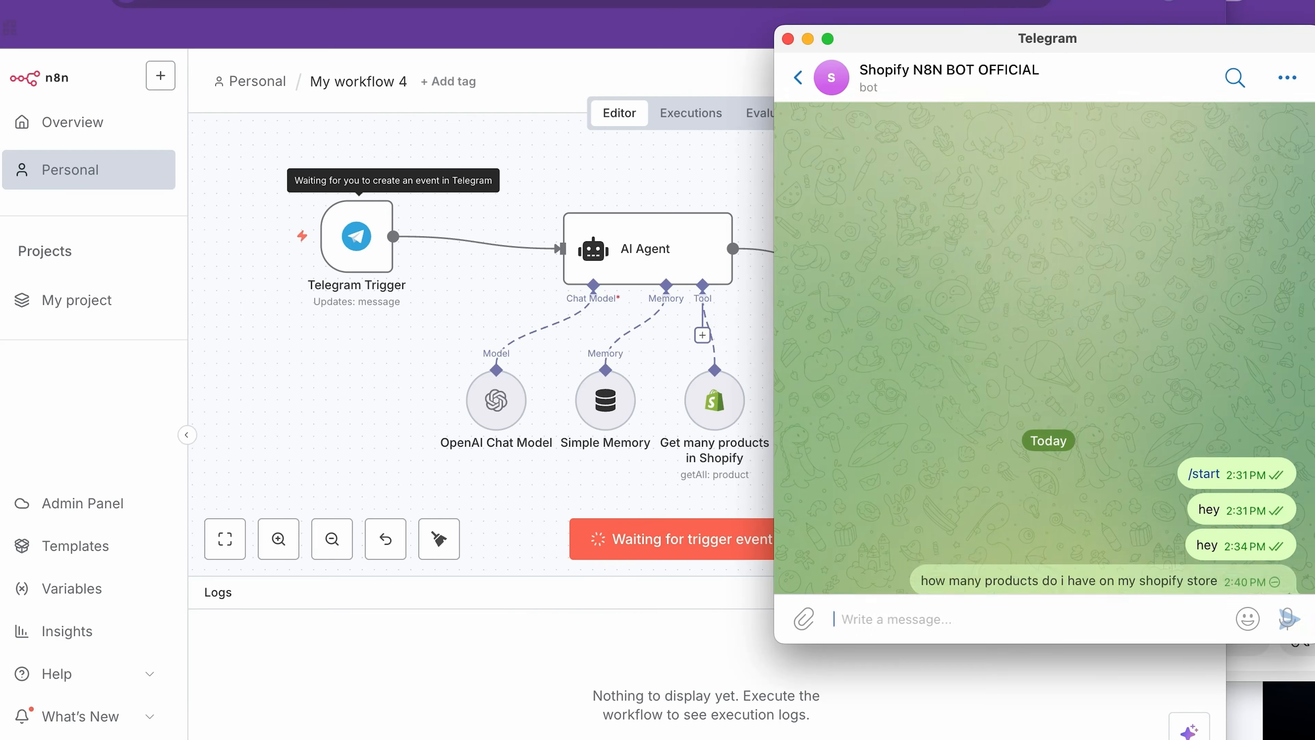
Check the workflow's execution in n8n, switch to Telegram and highlight the bot's reply to the product count question.
click(346, 471)
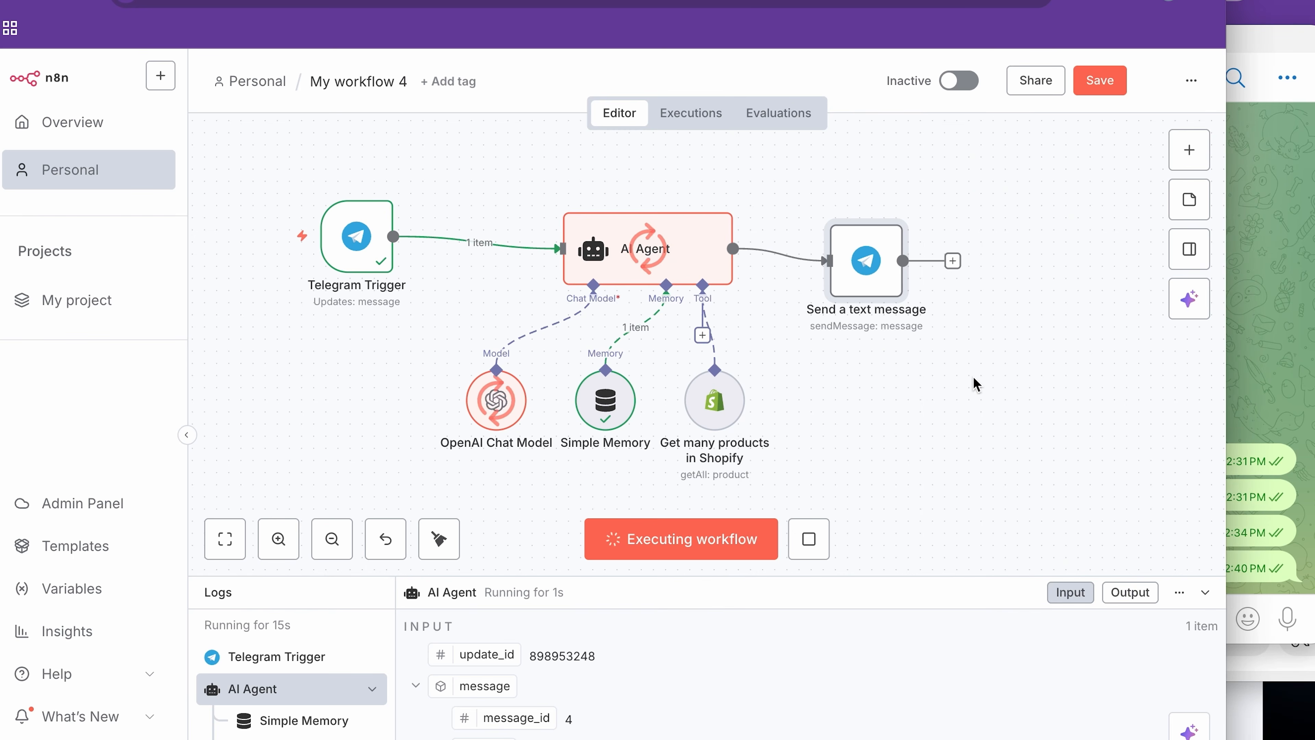
click(1275, 303)
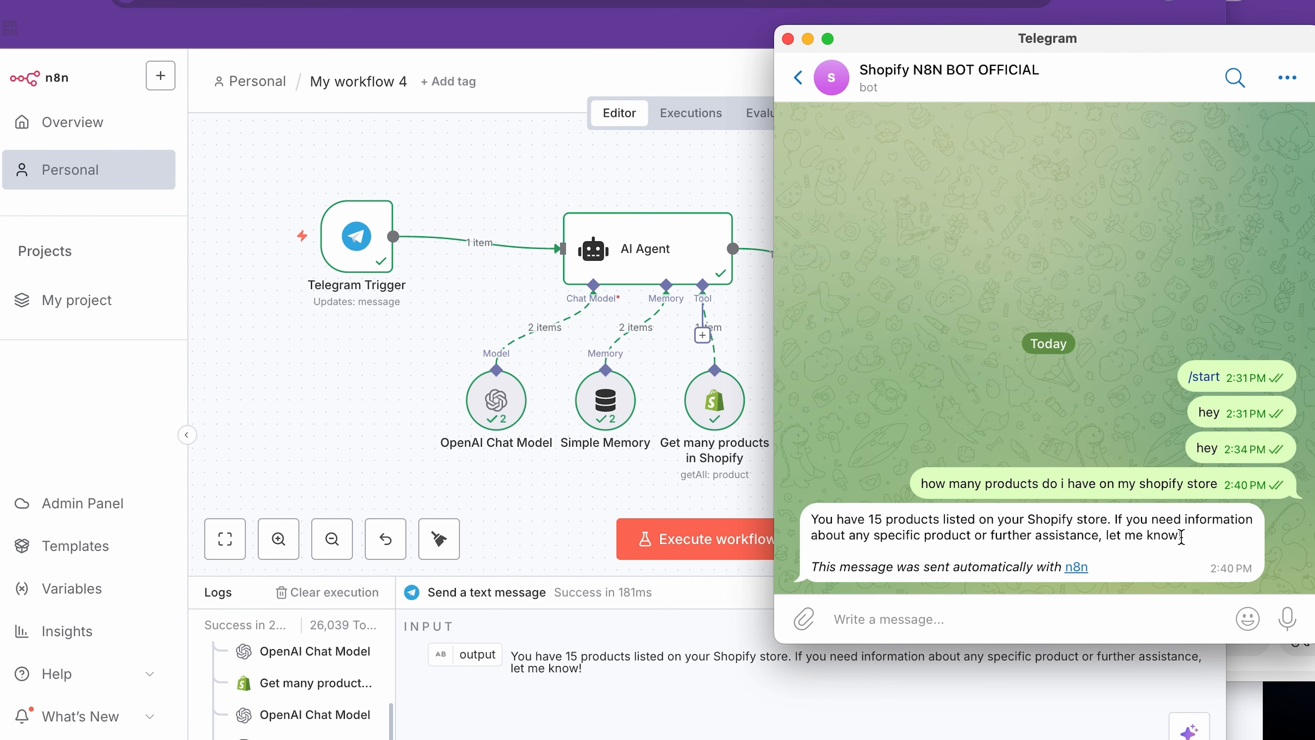
drag(1180, 537, 885, 509)
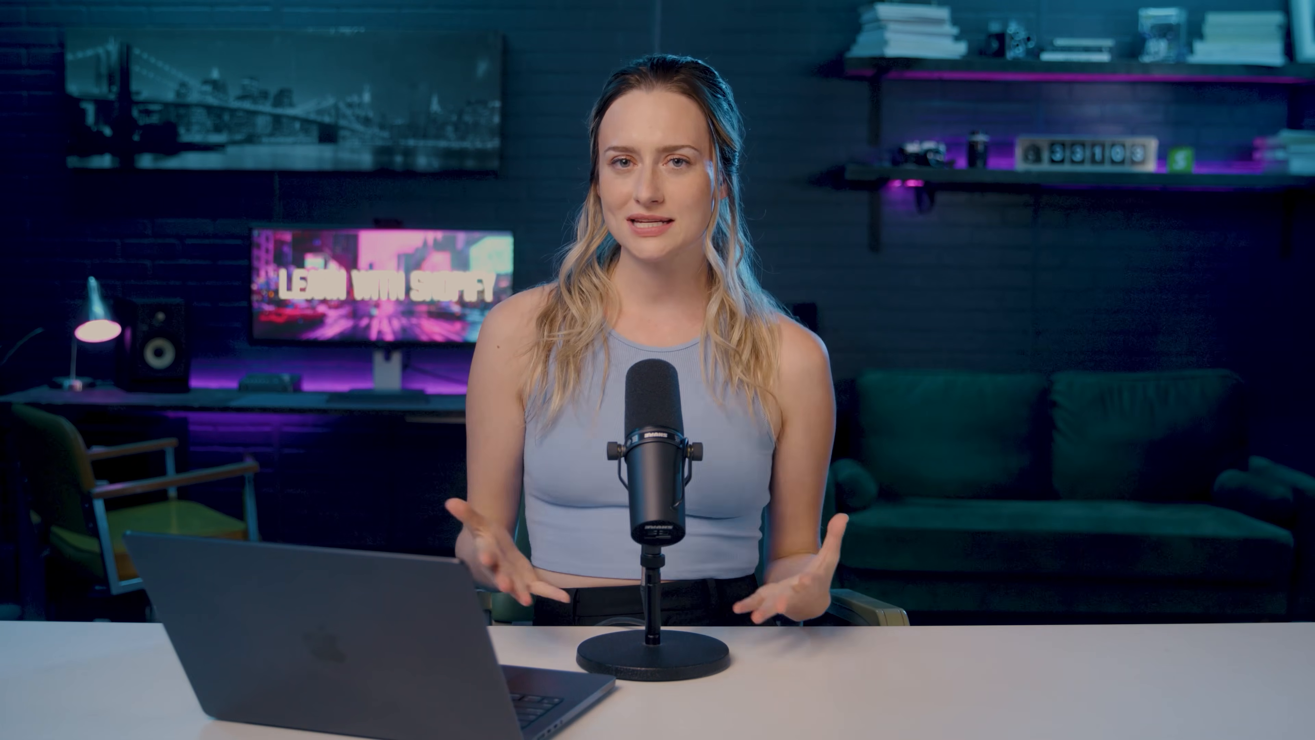